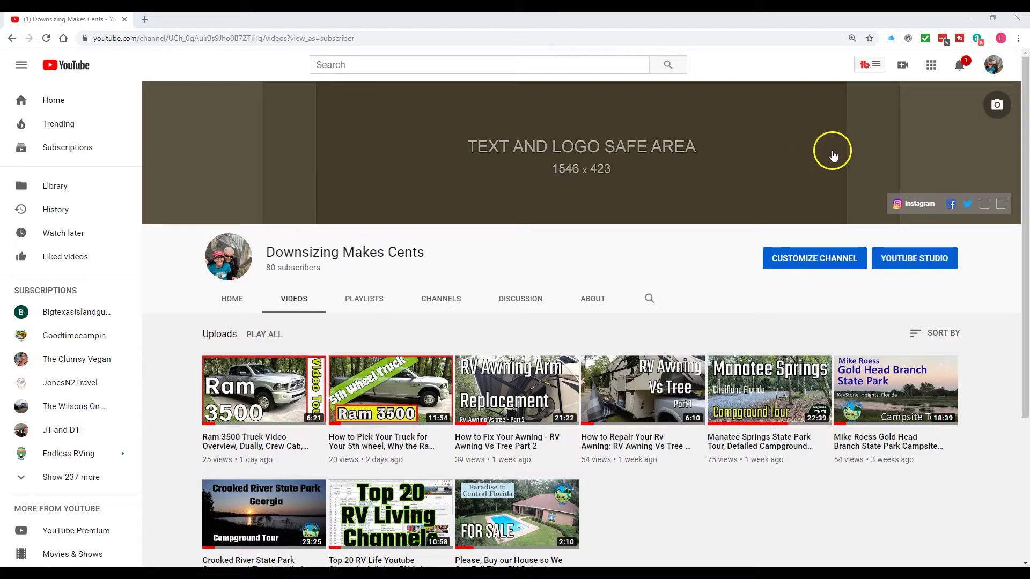
- Open the channel art upload dialog and its help article on creating channel art
left_click(998, 106)
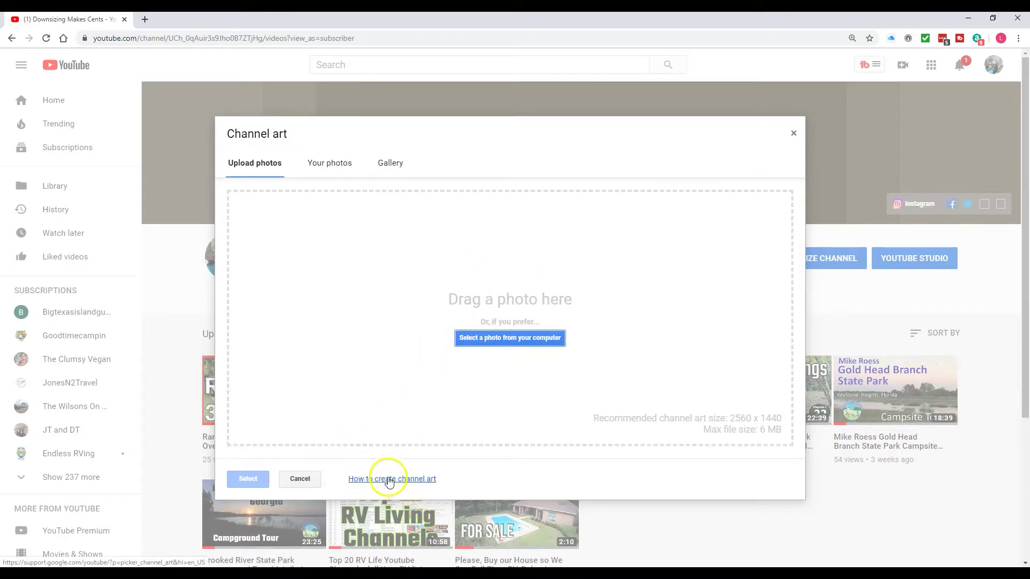
left_click(389, 479)
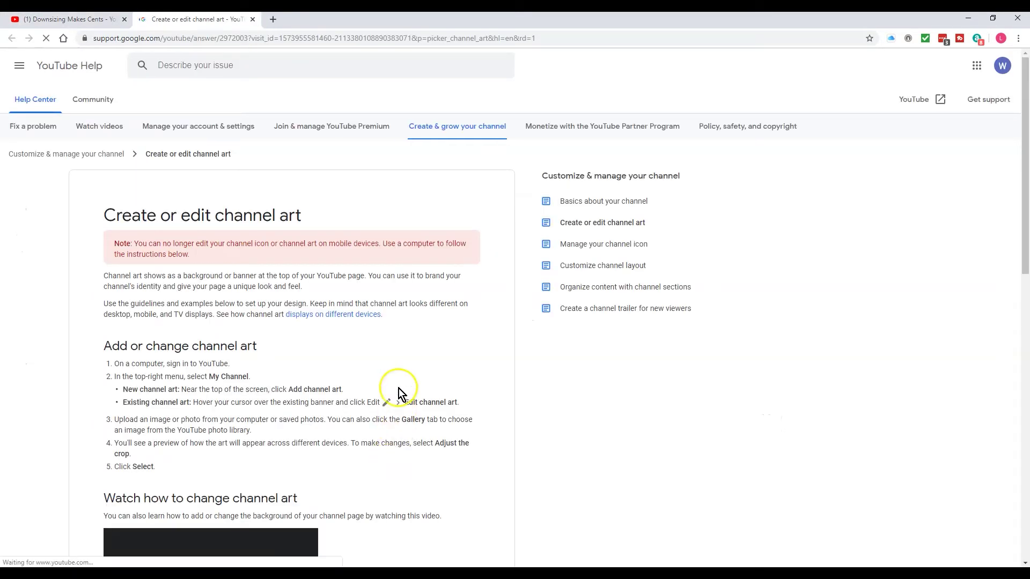
- Expand the Channel art template section, download the Channel Art Templates zip, and open it
scroll(402, 368, "down", 6)
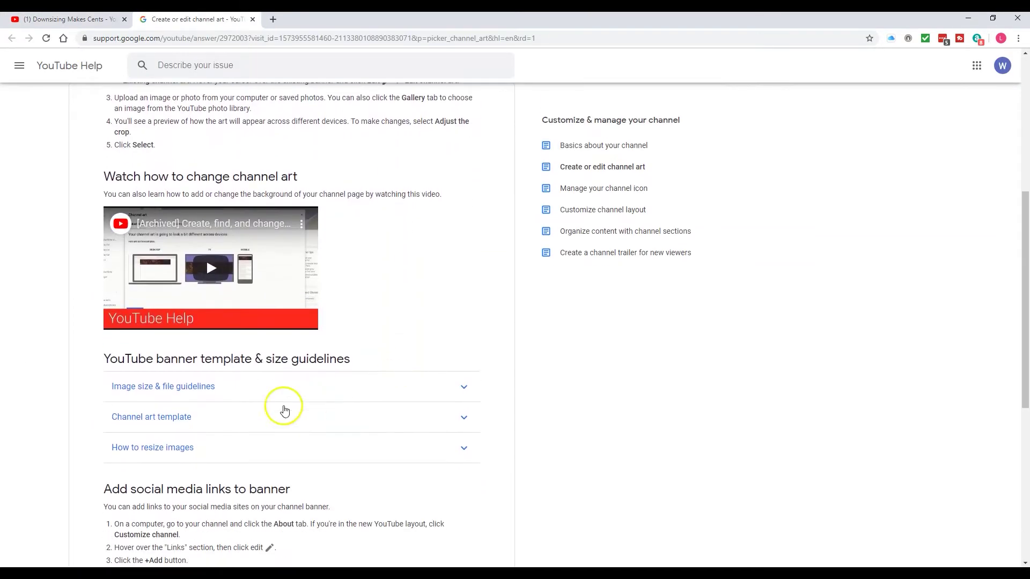
left_click(180, 418)
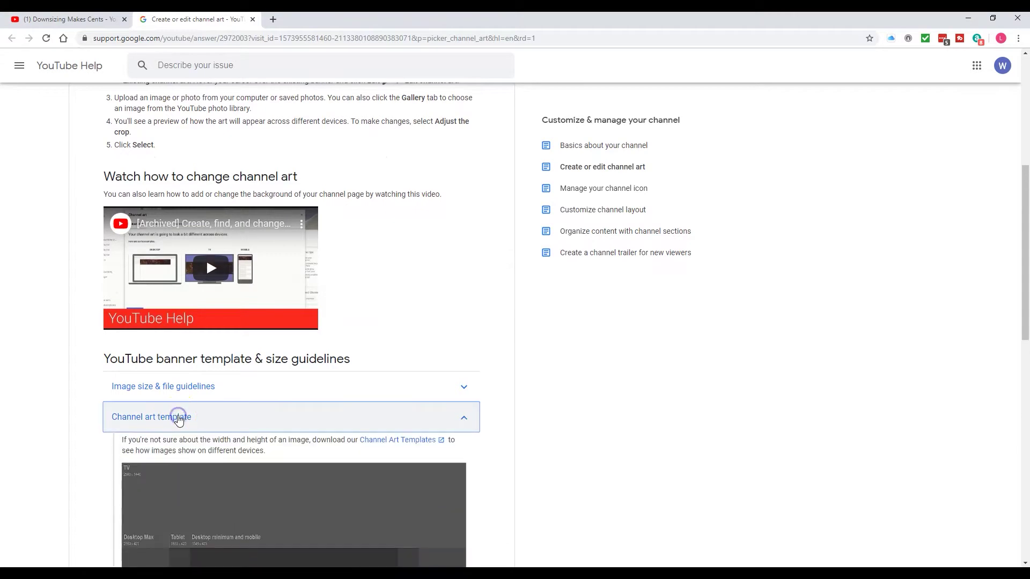
scroll(288, 461, "down", 3)
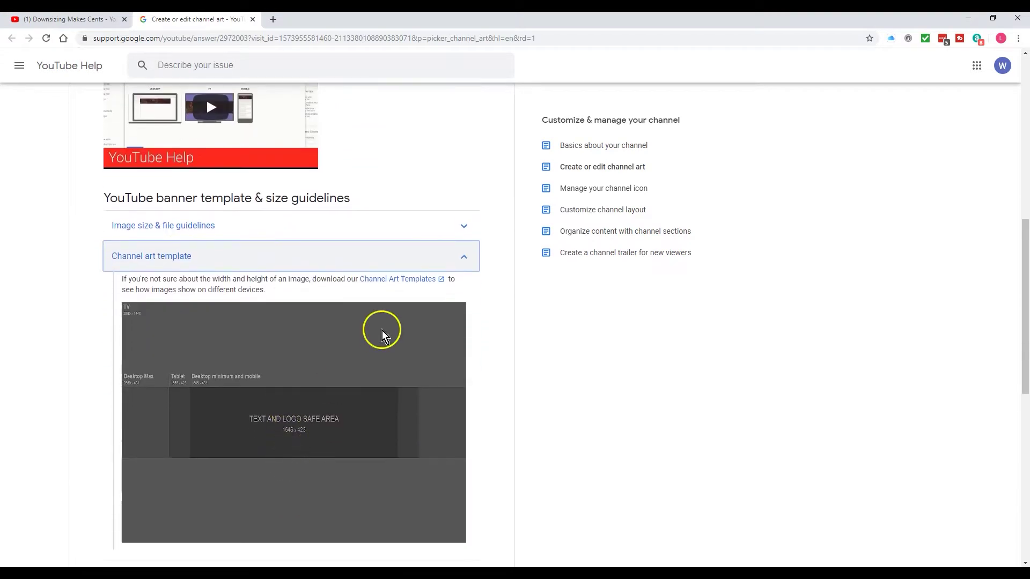
left_click(405, 280)
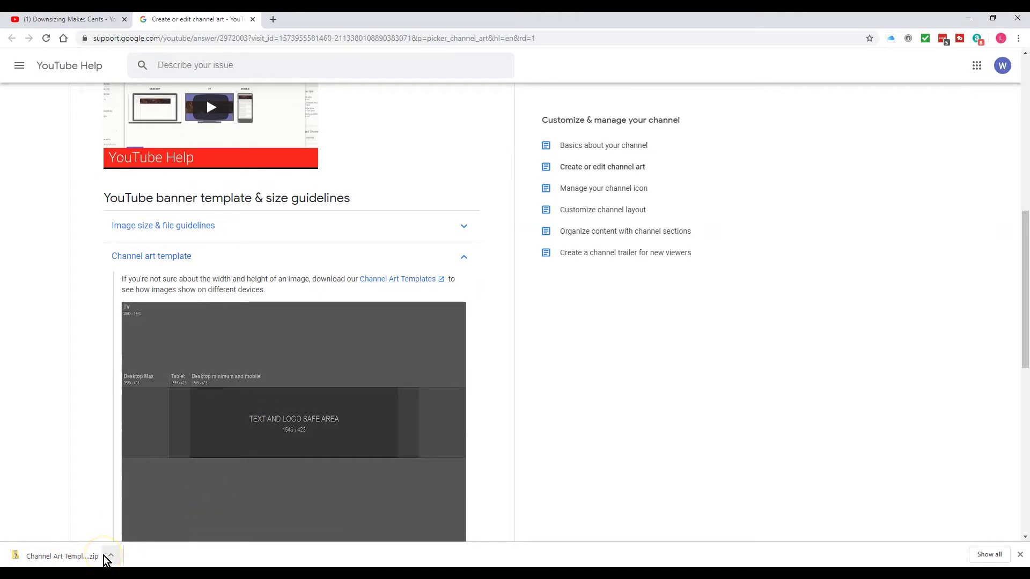
left_click(110, 555)
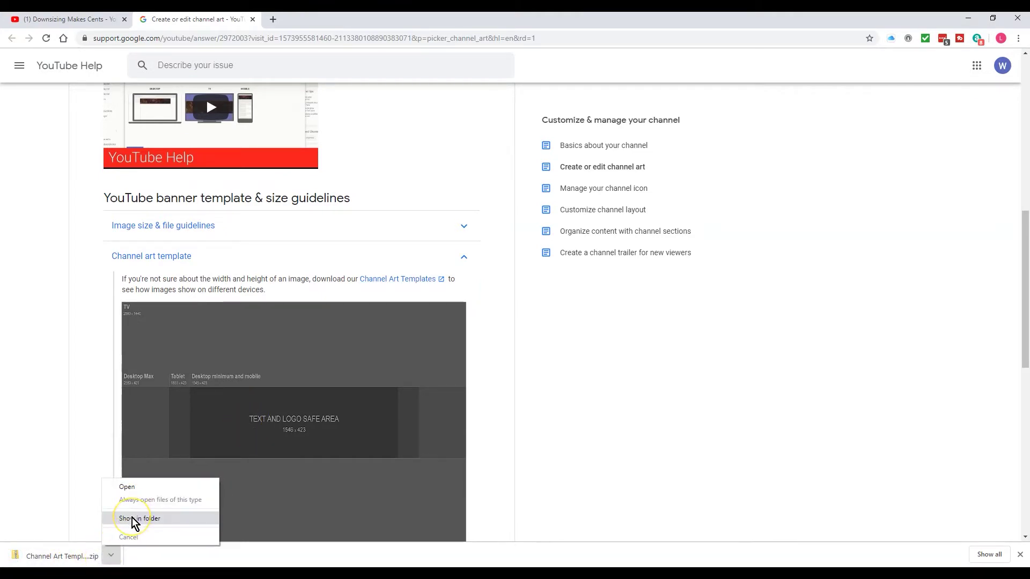
left_click(133, 487)
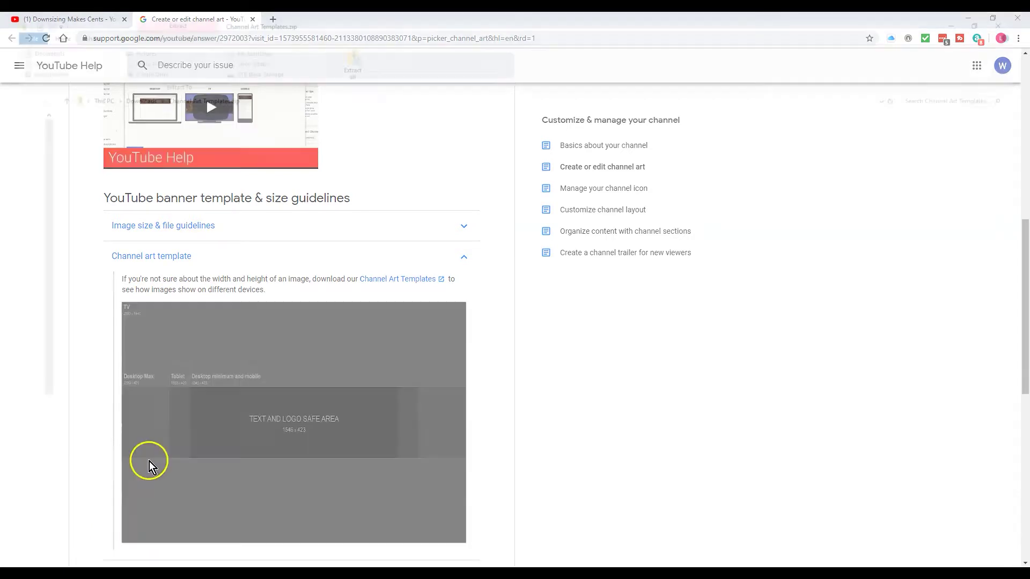
- Extract all files from the Channel Art Templates zip to the suggested folder
right_click(125, 128)
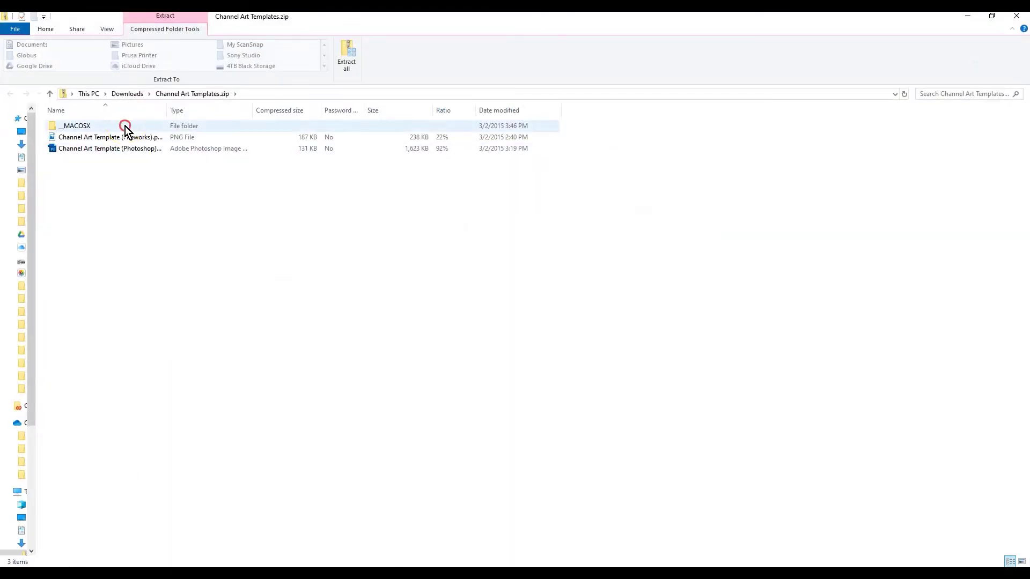
left_click(151, 224)
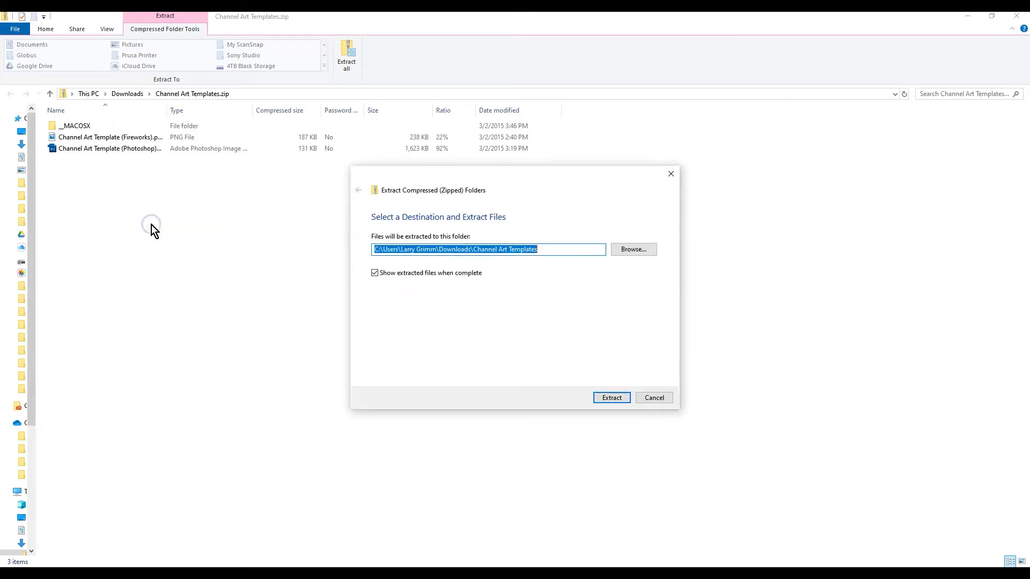
left_click(616, 400)
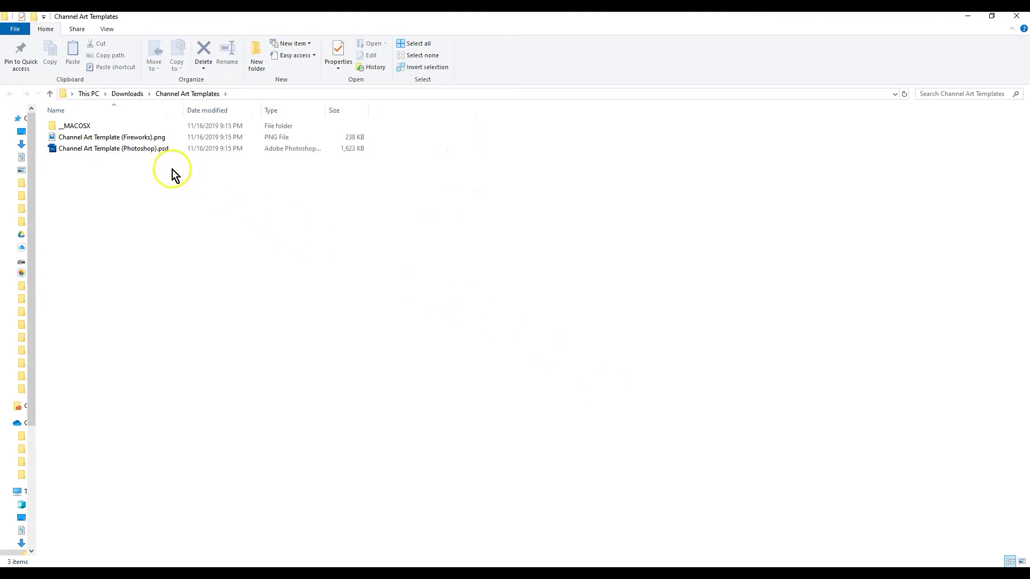
- Open Channel Art Template (Photoshop).psd in Adobe Photoshop CC 2018
right_click(114, 150)
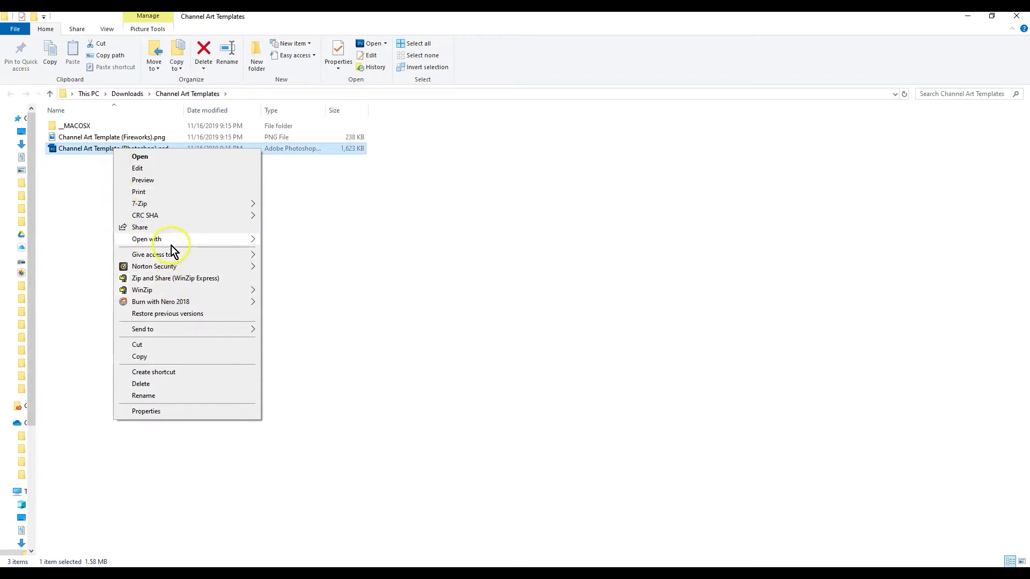
mouse_move(173, 240)
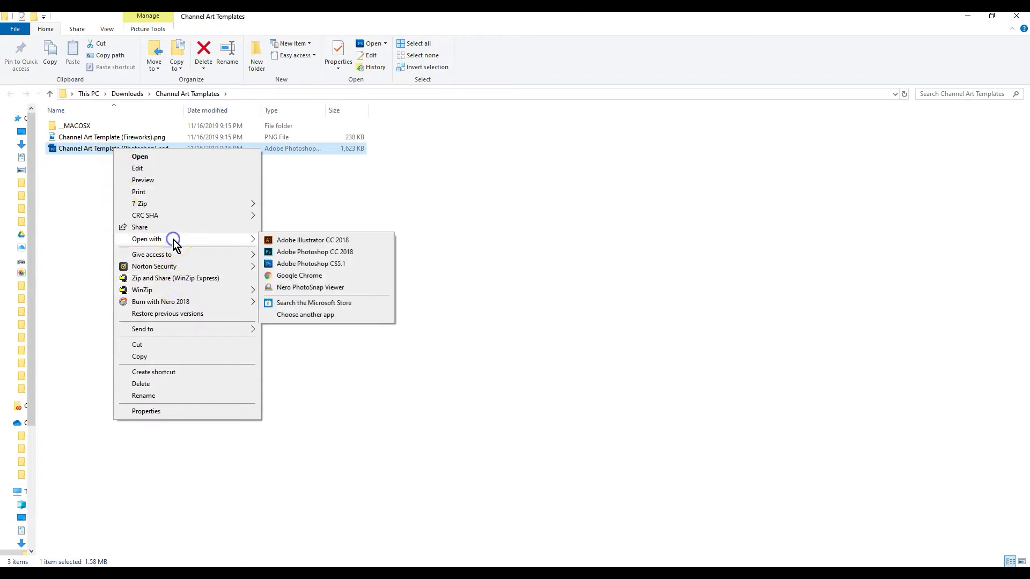
left_click(293, 253)
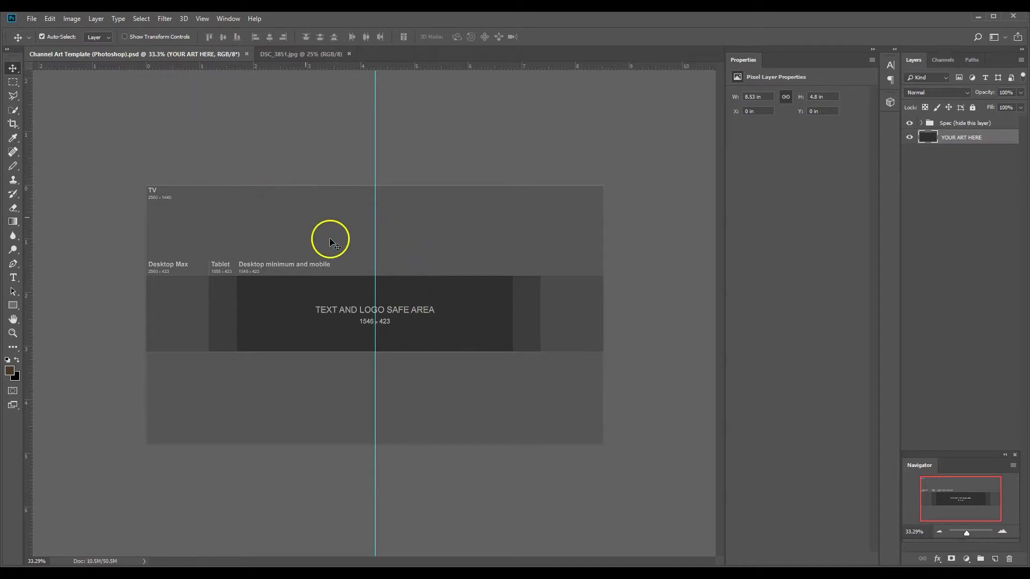
- Close DSC_3851.jpg and place guides on the safe area's top, bottom, right and left edges
left_click(348, 54)
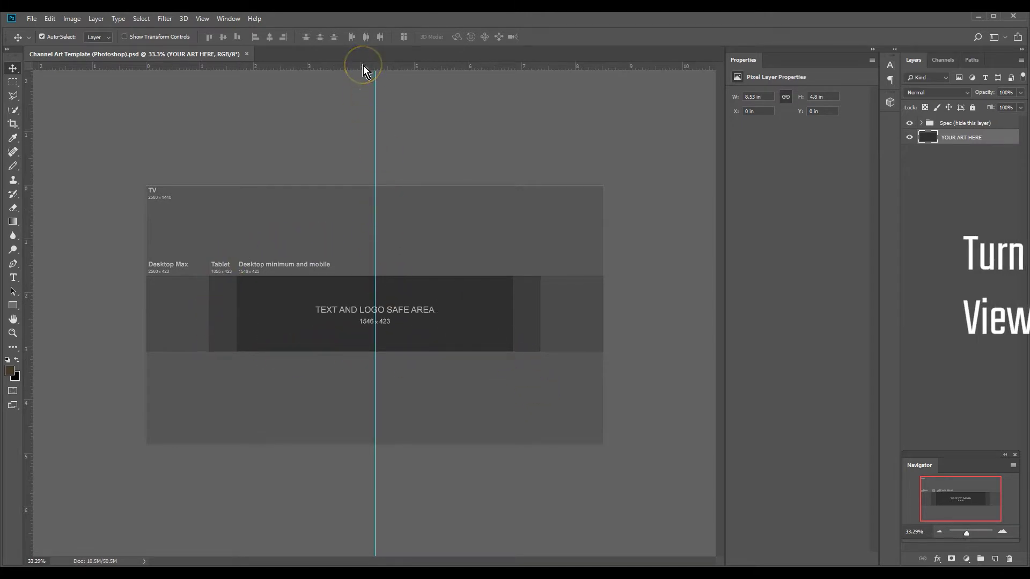
left_click_drag(363, 66, 364, 275)
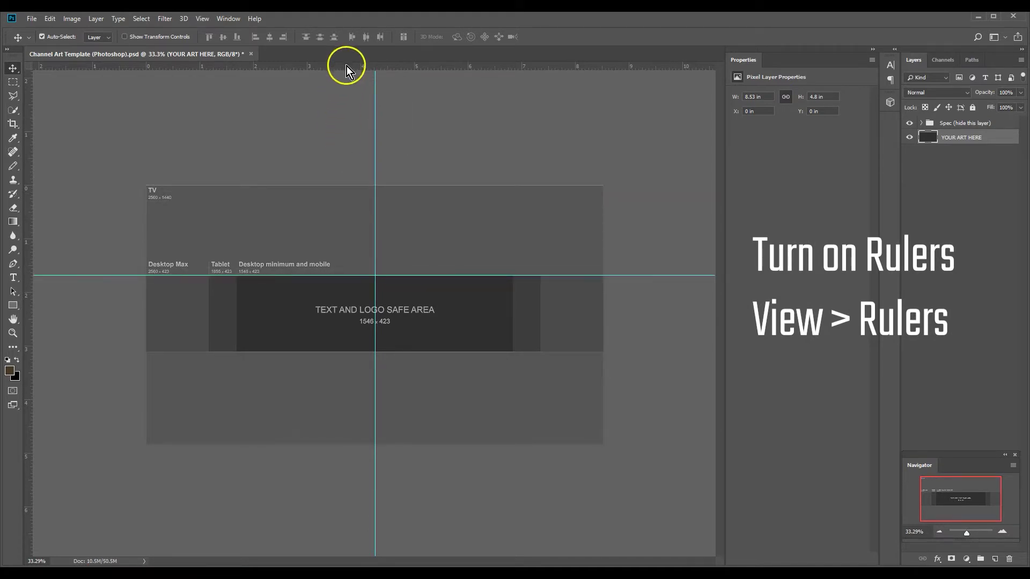
left_click_drag(345, 65, 321, 352)
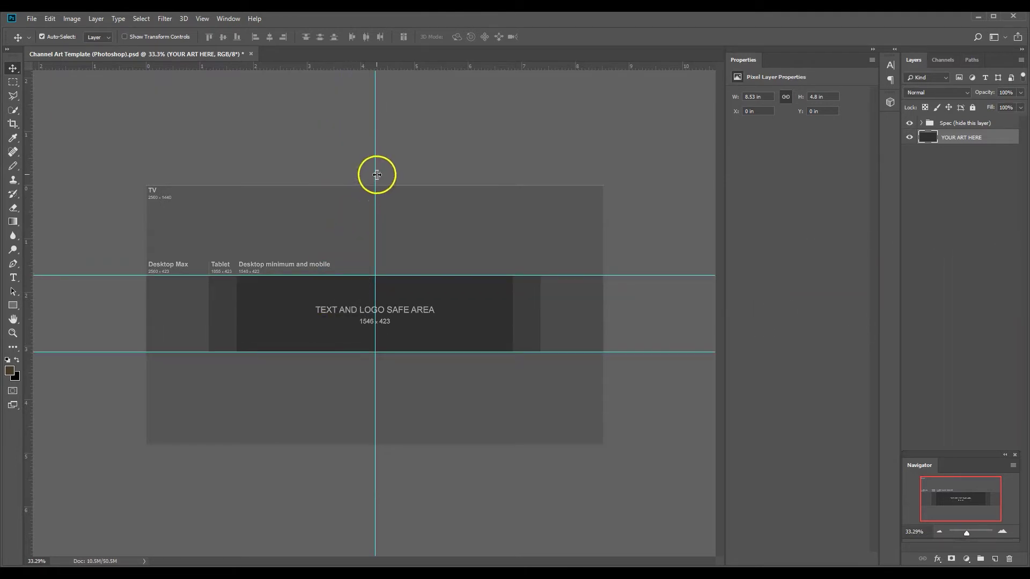
left_click_drag(377, 174, 514, 210)
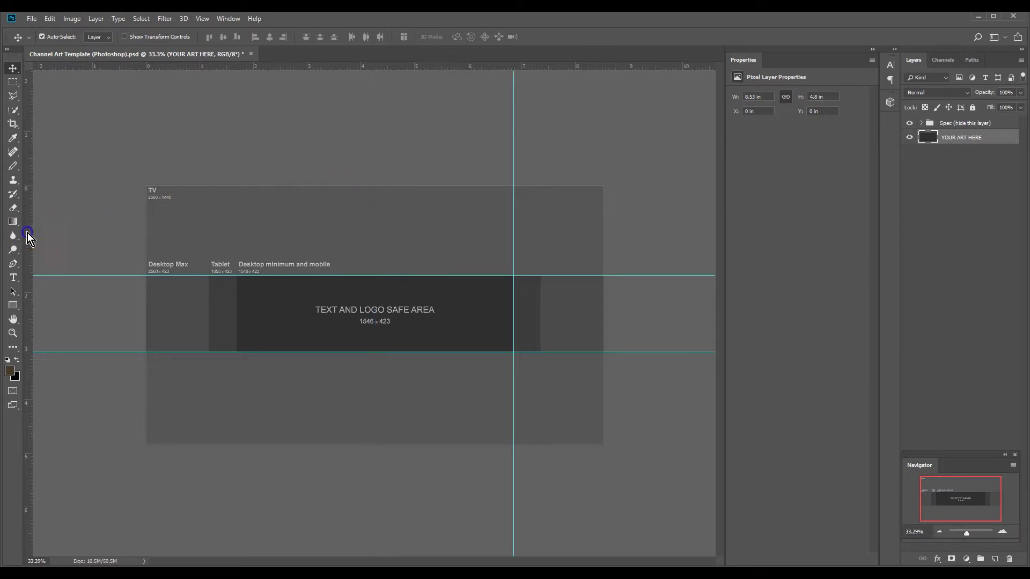
left_click_drag(28, 237, 236, 252)
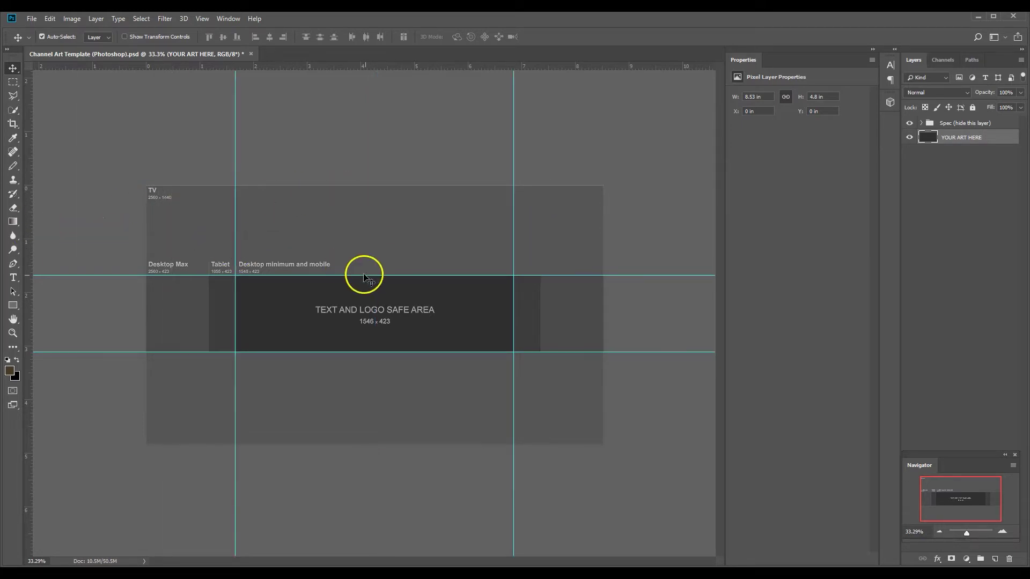
- Toggle the Spec overlay to compare against the guides, then bring up the sunset photo folder
left_click(910, 123)
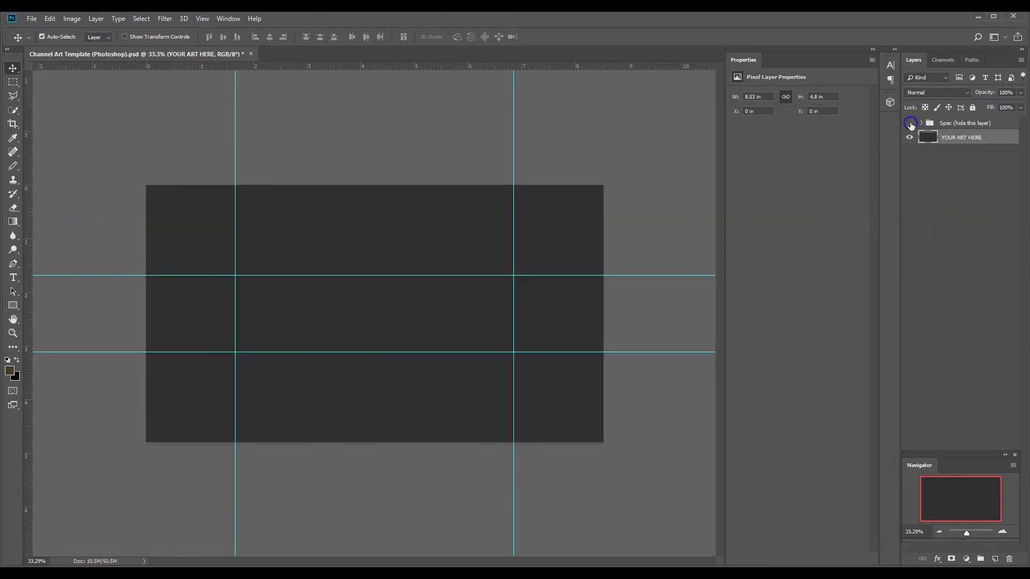
left_click(910, 123)
left_click(910, 123)
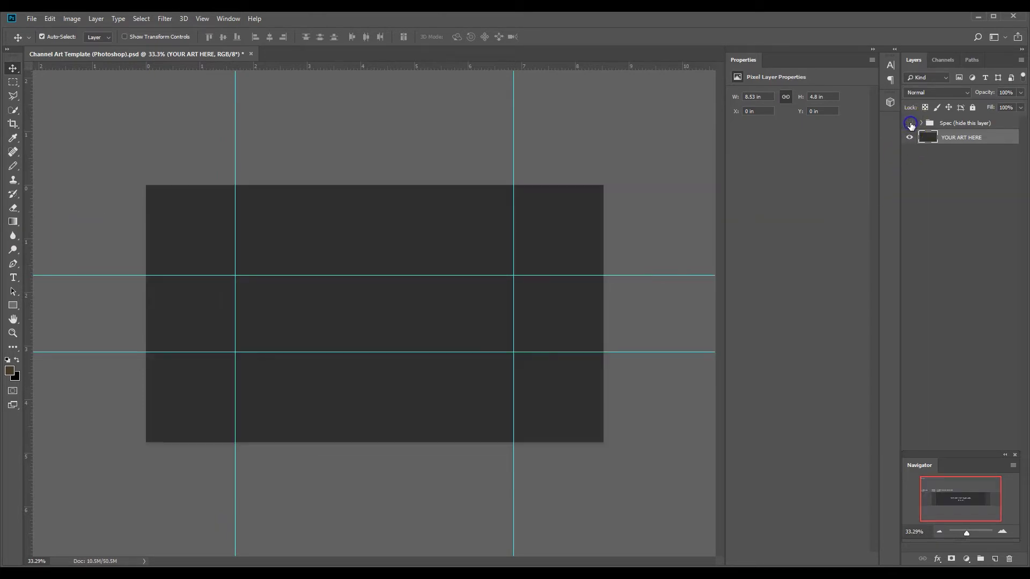
left_click(910, 124)
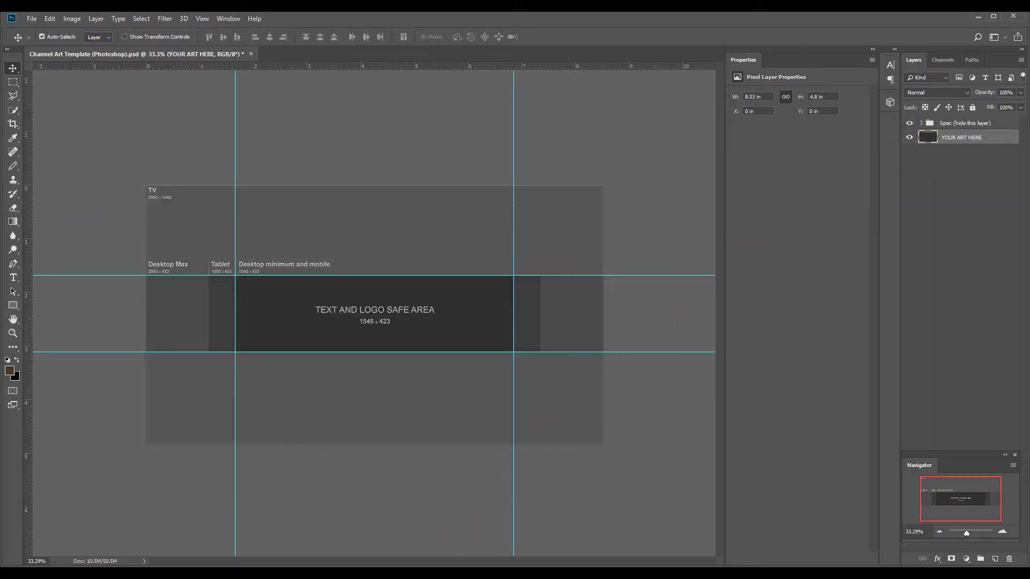
mouse_move(345, 574)
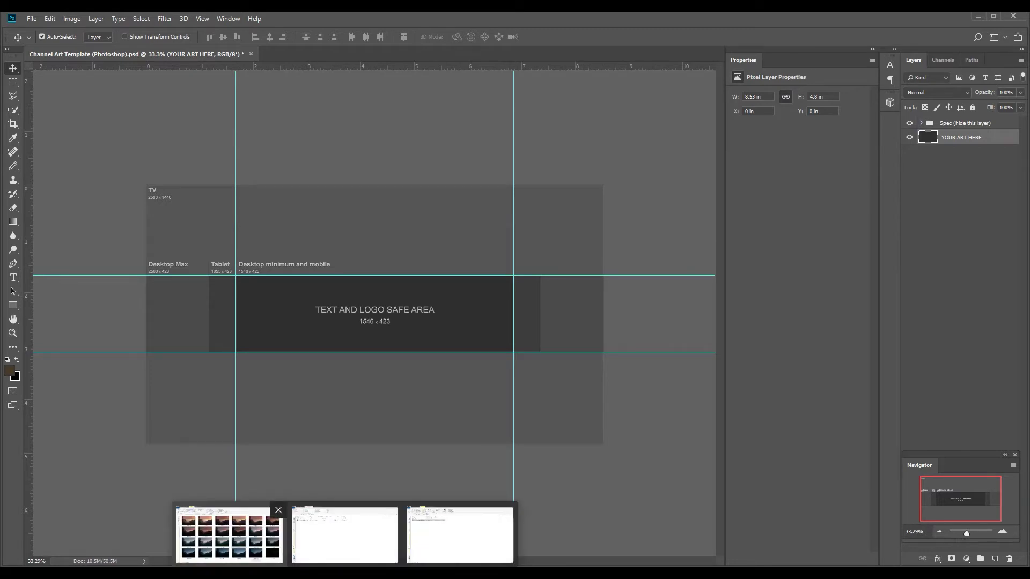
left_click(247, 545)
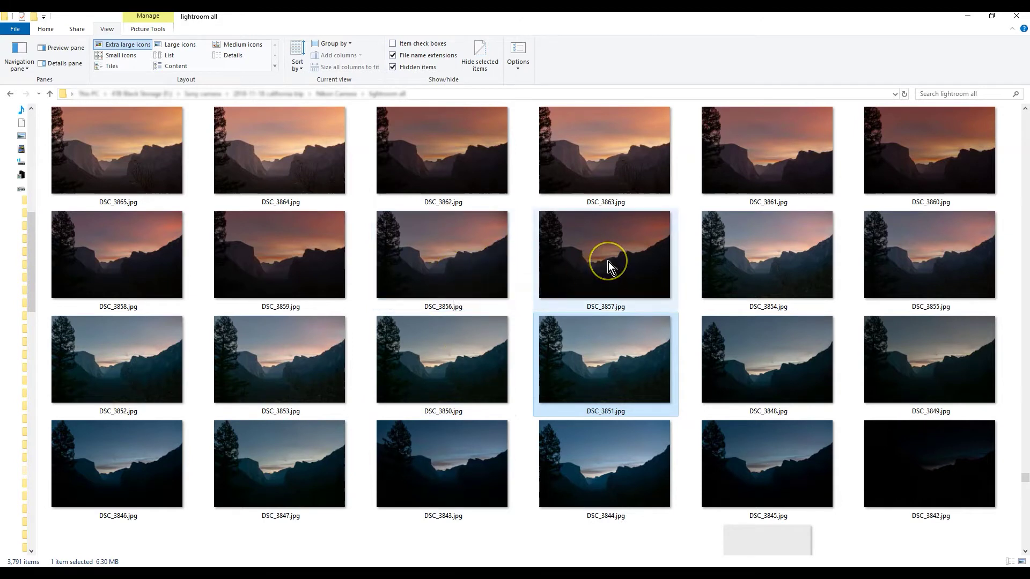
- Open DSC_3864.jpg with Adobe Photoshop CC 2018
left_click(299, 163)
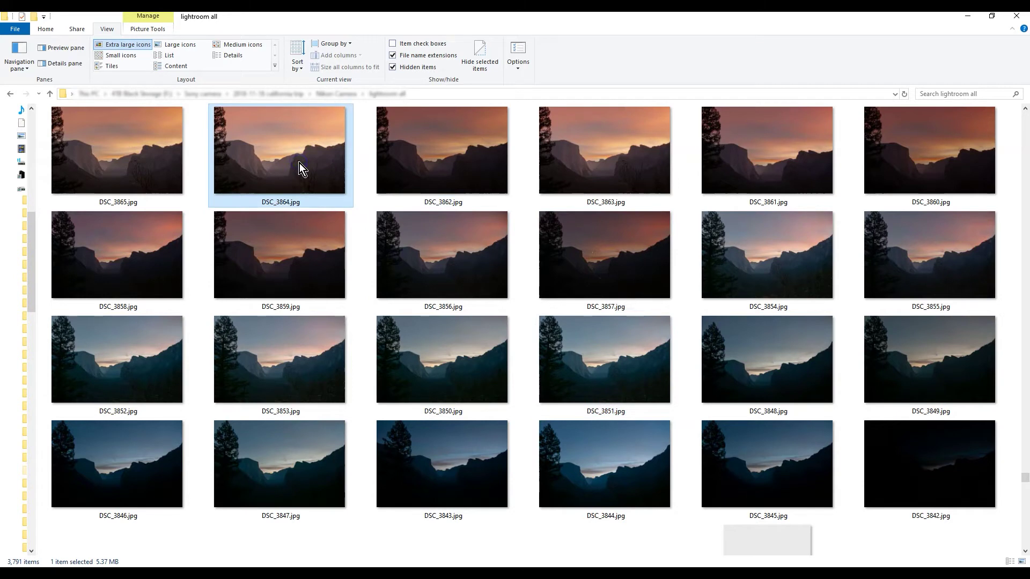
right_click(299, 163)
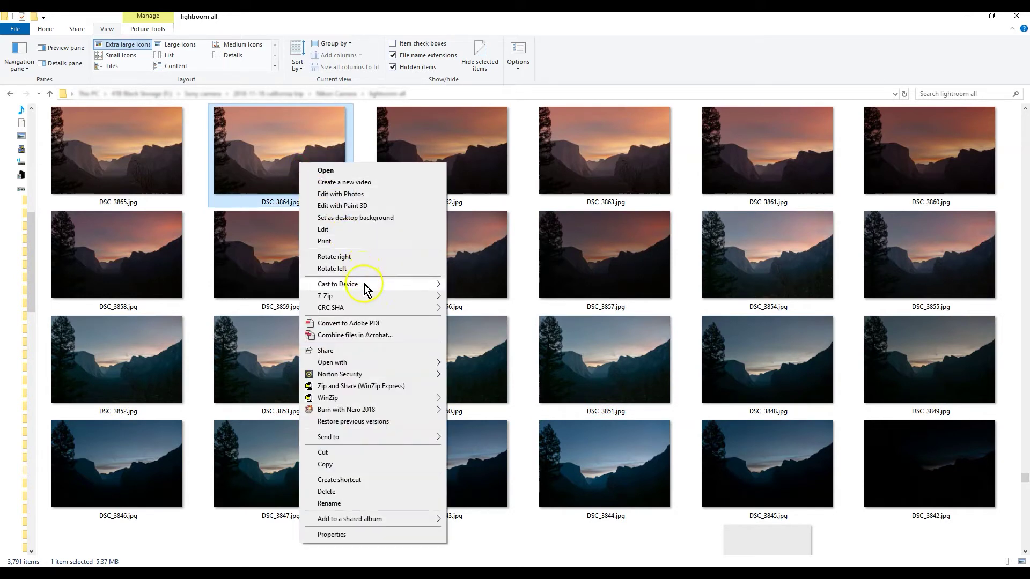
mouse_move(380, 362)
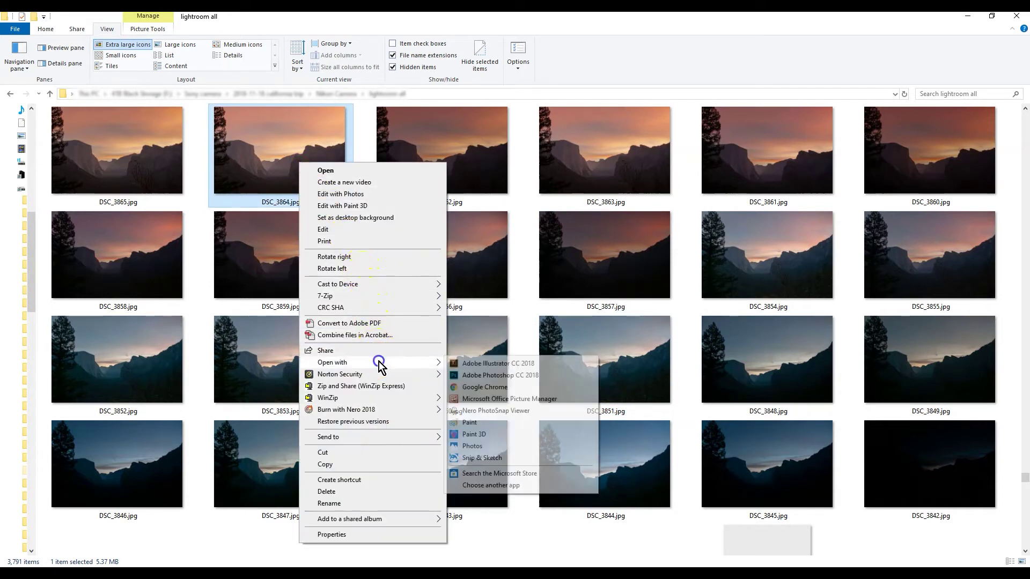
left_click(477, 376)
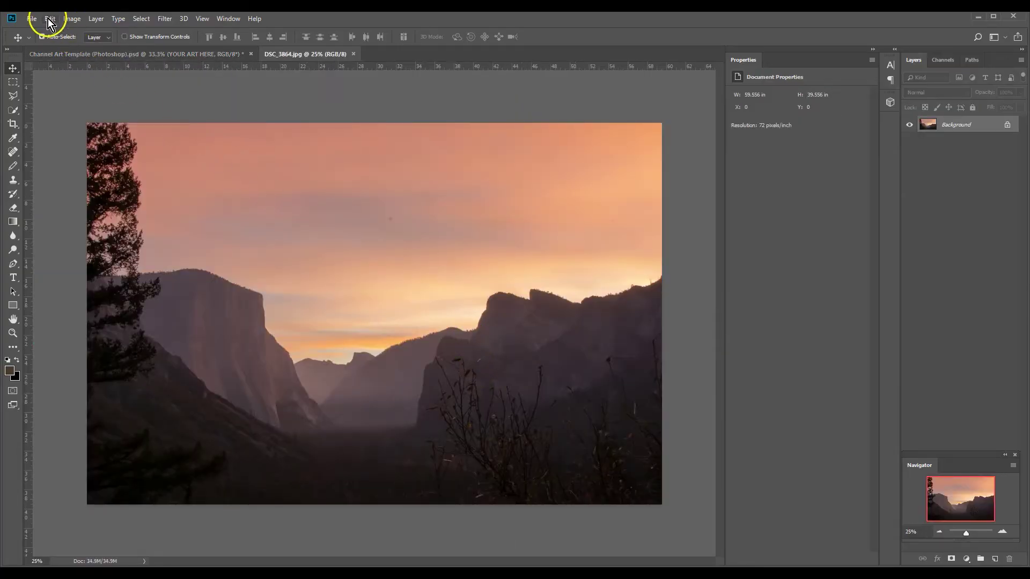
- Select the entire sunset photo with the Rectangular Marquee and copy it
left_click(14, 82)
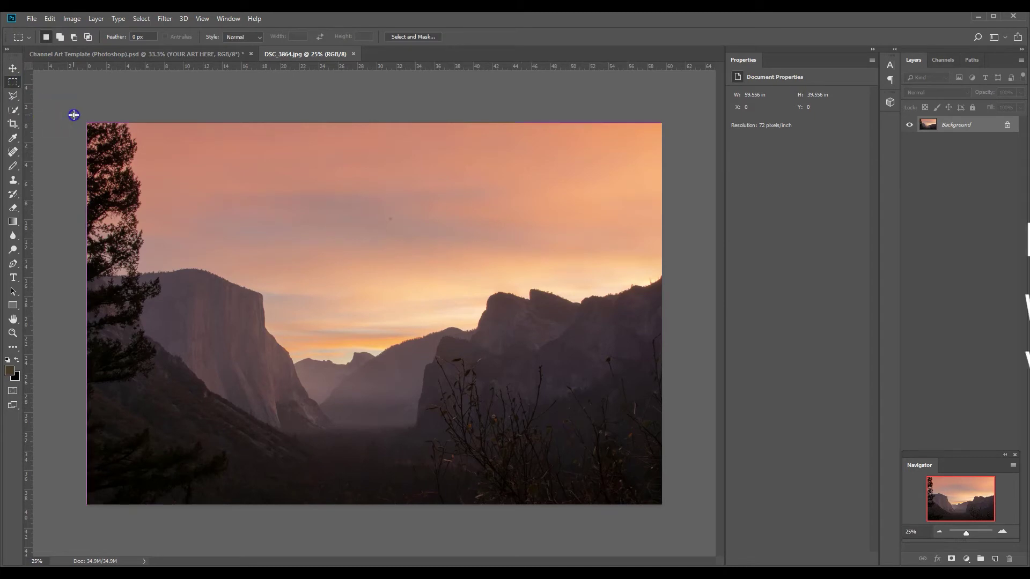
left_click_drag(78, 115, 690, 531)
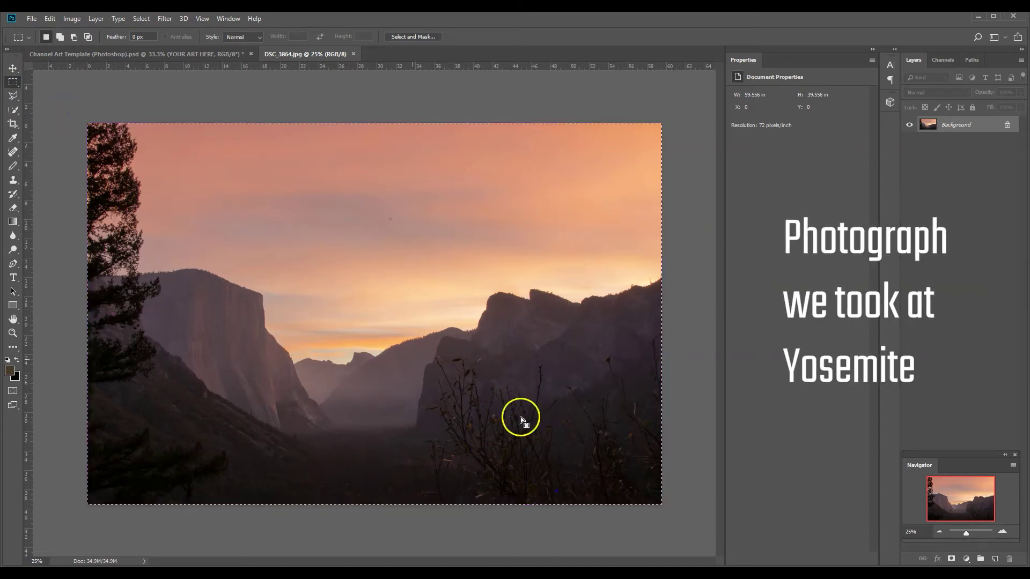
left_click(50, 18)
left_click(57, 93)
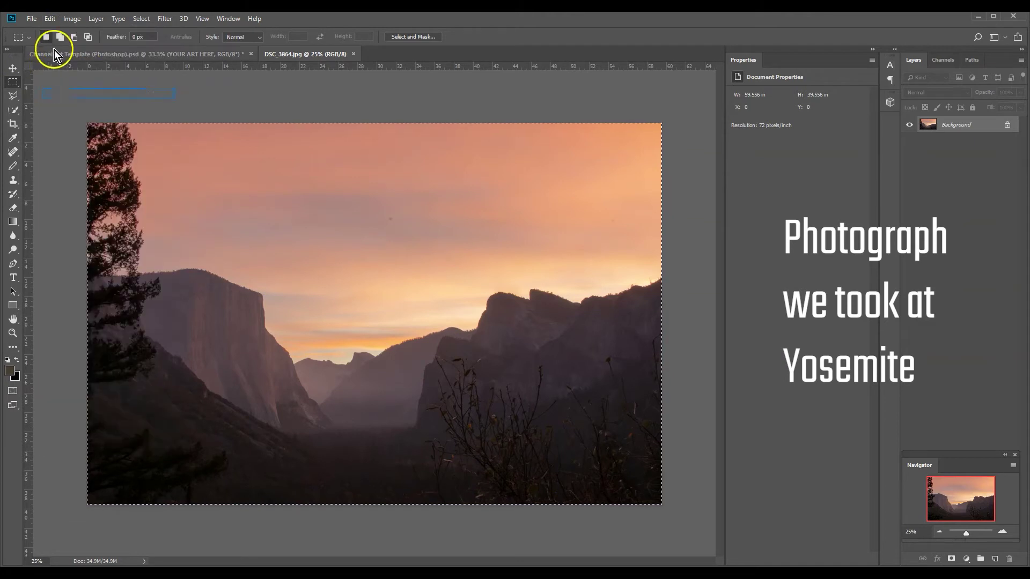
- Paste the photo into the Channel Art Template document, accepting the profile mismatch
left_click(142, 54)
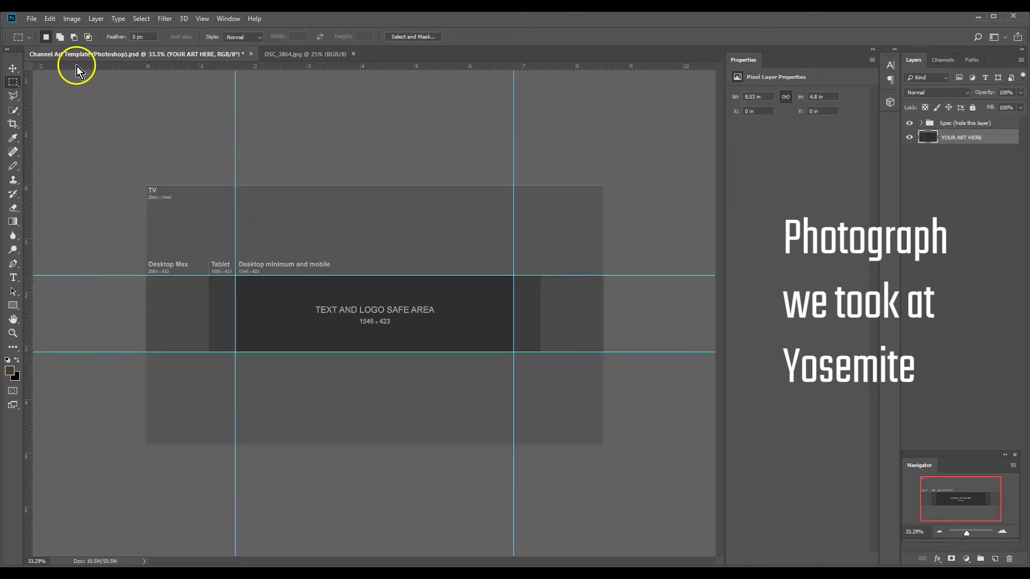
left_click(50, 18)
left_click(71, 114)
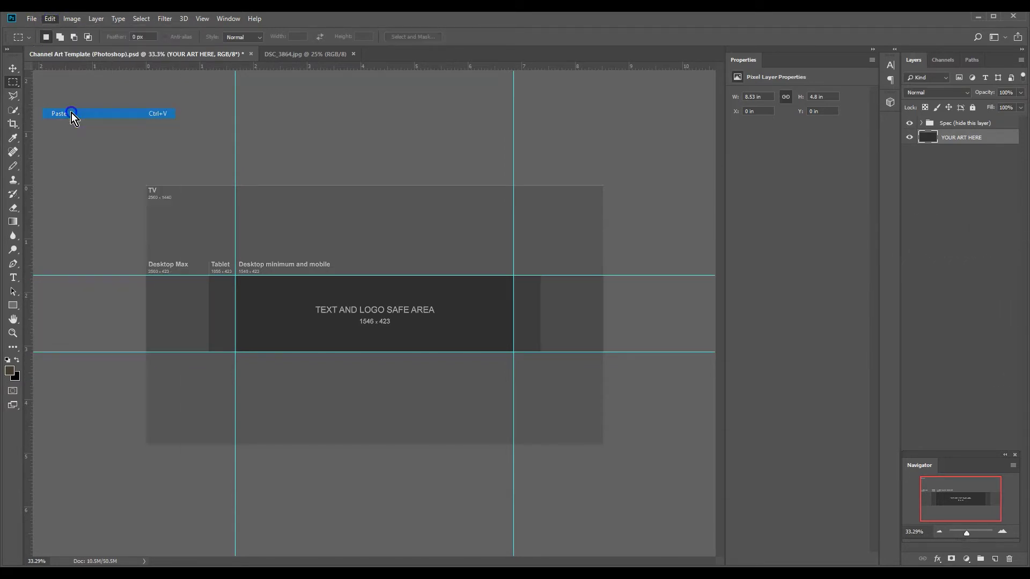
left_click(569, 242)
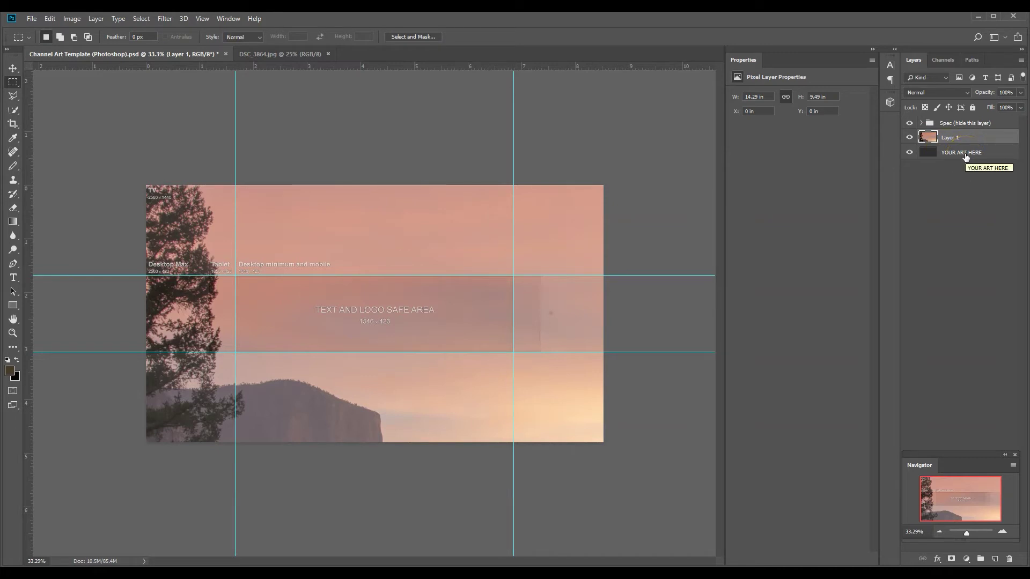
- Toggle Layer 1 and the Spec overlay to check them, then zoom out with the Navigator
left_click(912, 154)
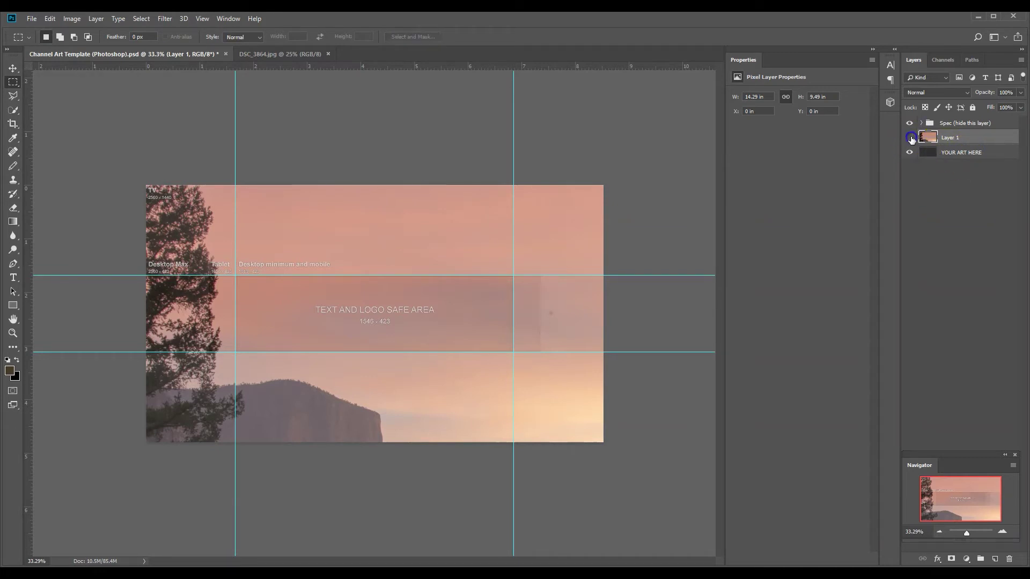
left_click(911, 139)
left_click(911, 139)
left_click(911, 124)
left_click(911, 123)
left_click(911, 123)
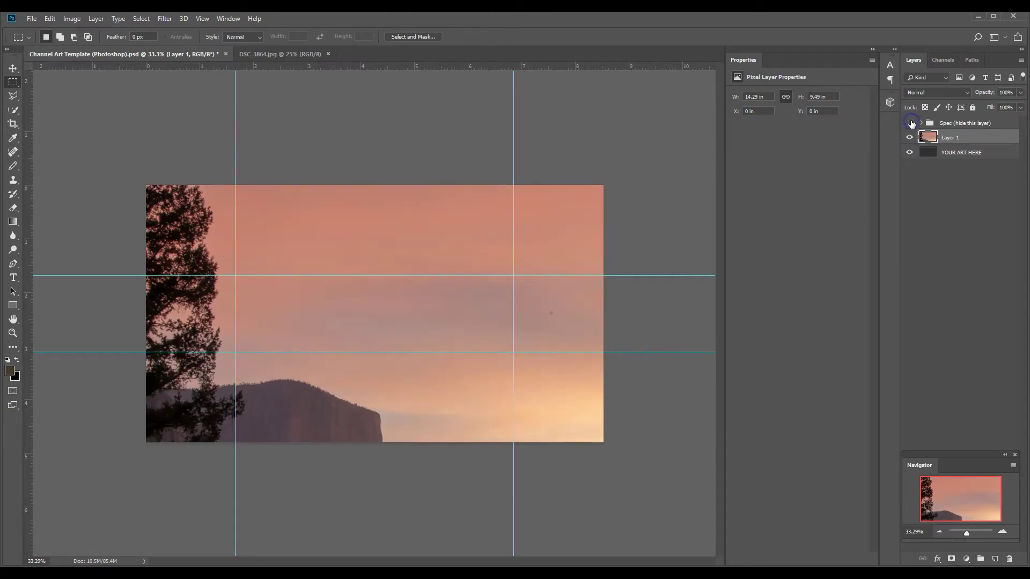
left_click(911, 123)
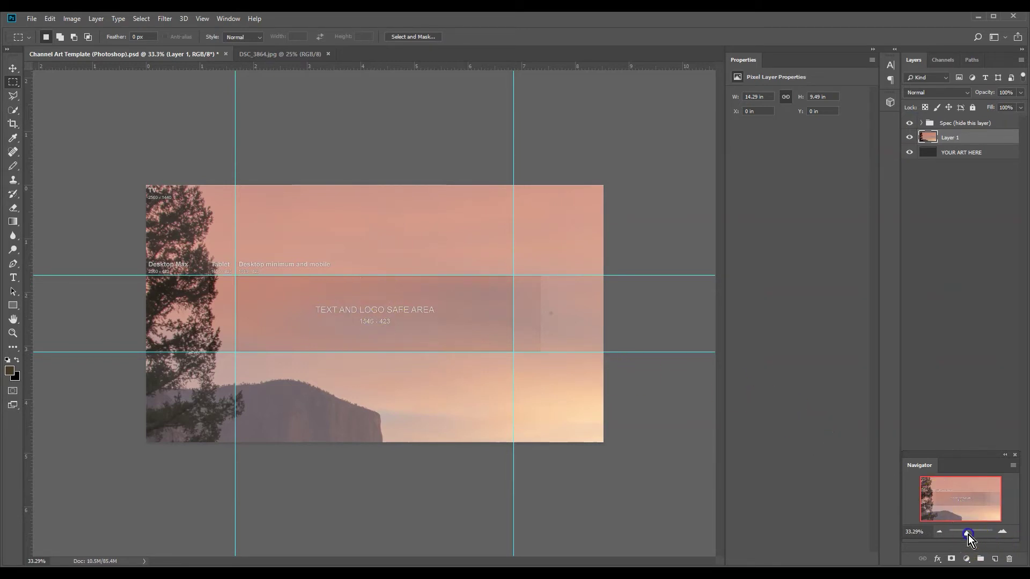
left_click_drag(969, 534, 965, 534)
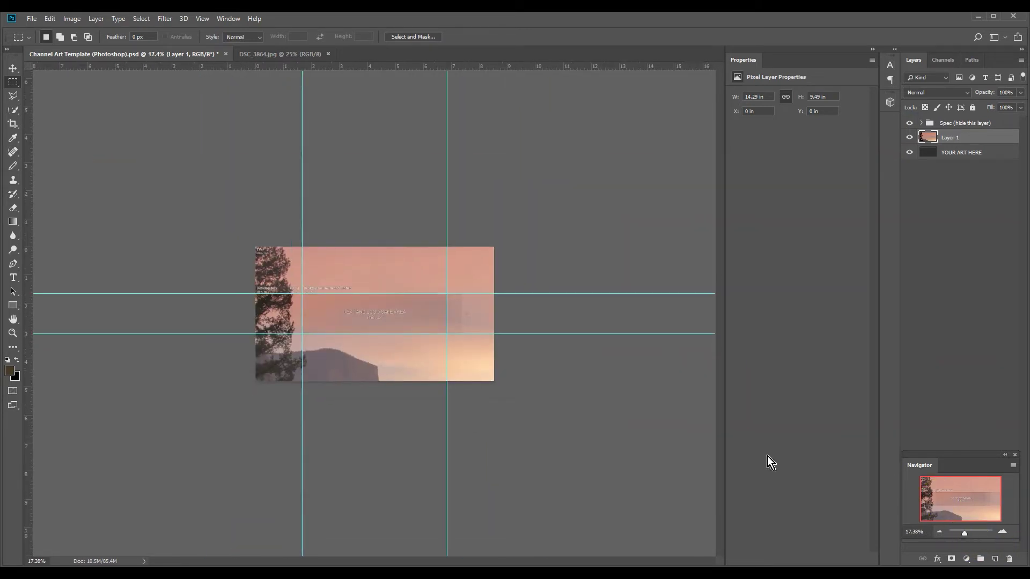
- Free Transform the photo down to about 59.7% to fit the banner, then hide the Spec overlay
left_click(53, 21)
left_click(93, 243)
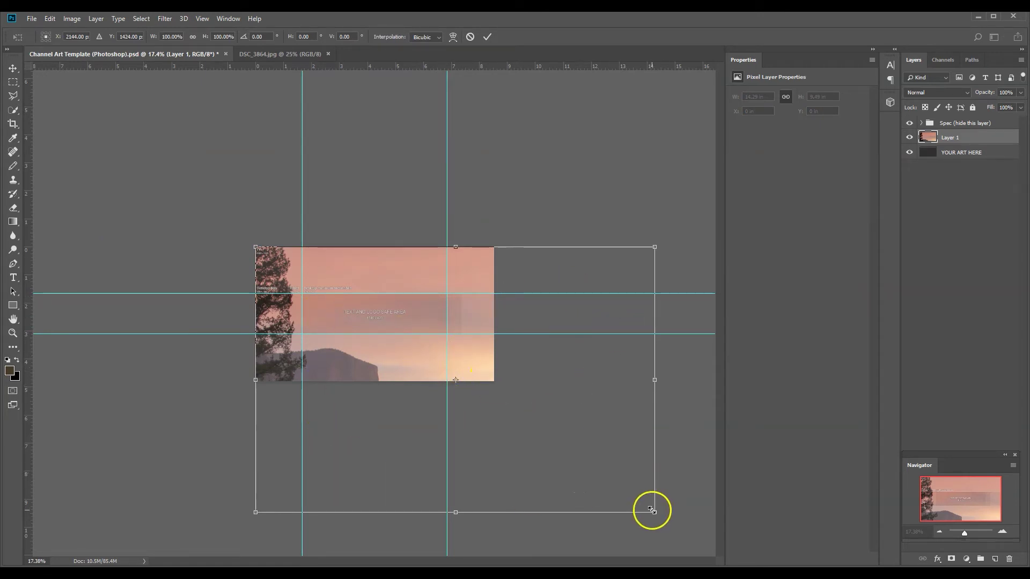
left_click_drag(652, 510, 493, 397)
left_click_drag(493, 397, 494, 400)
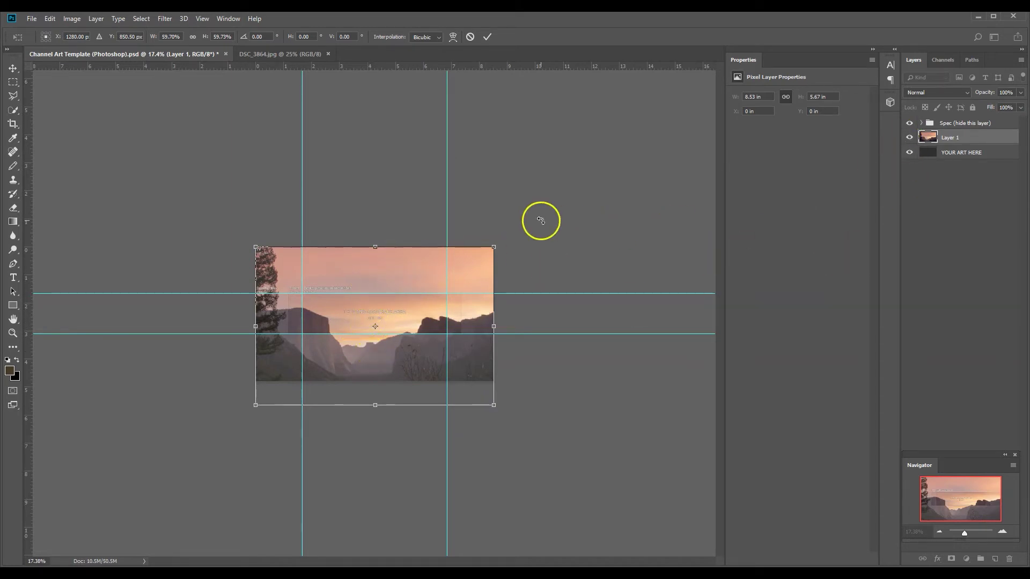
key("Return")
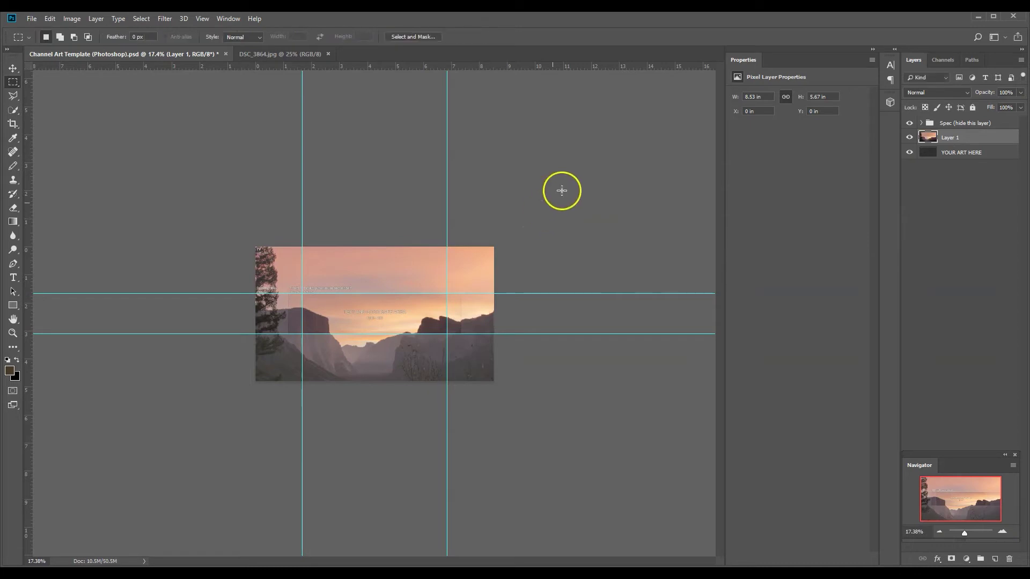
left_click(909, 122)
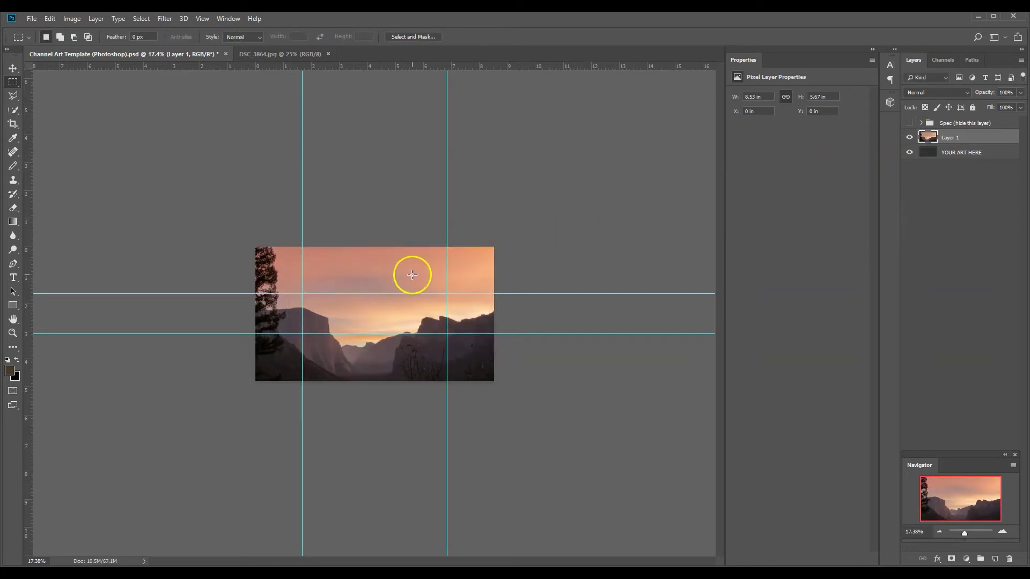
- Move Layer 1 up slightly, zoom back in, and toggle Spec to check placement
left_click(13, 68)
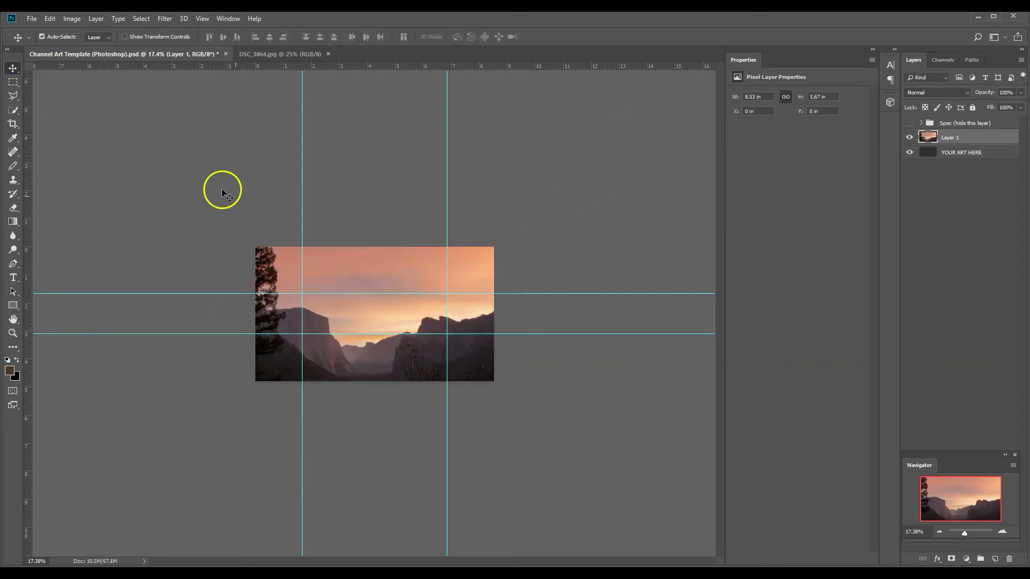
left_click_drag(377, 271, 380, 254)
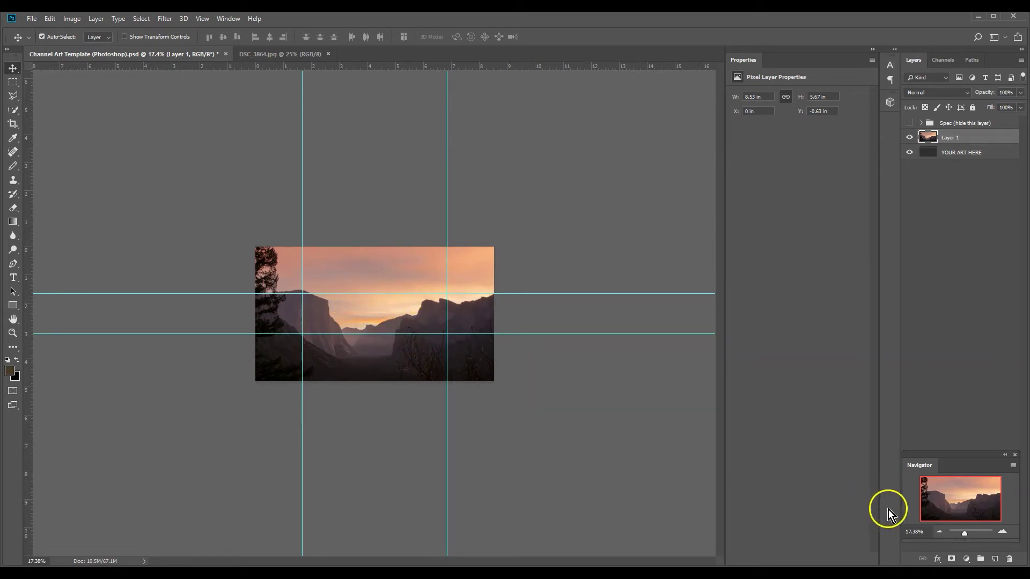
left_click_drag(964, 534, 968, 536)
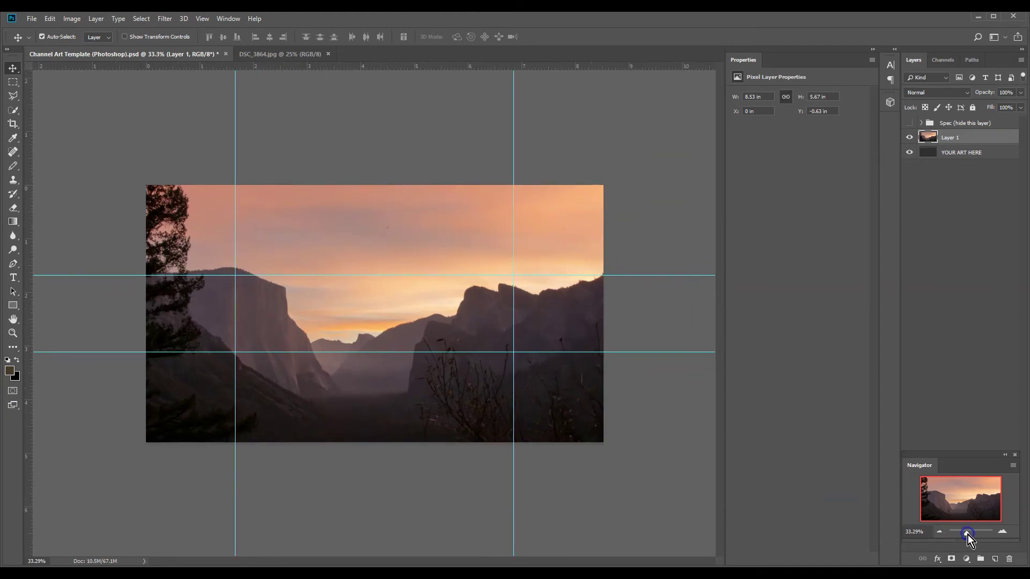
left_click(909, 123)
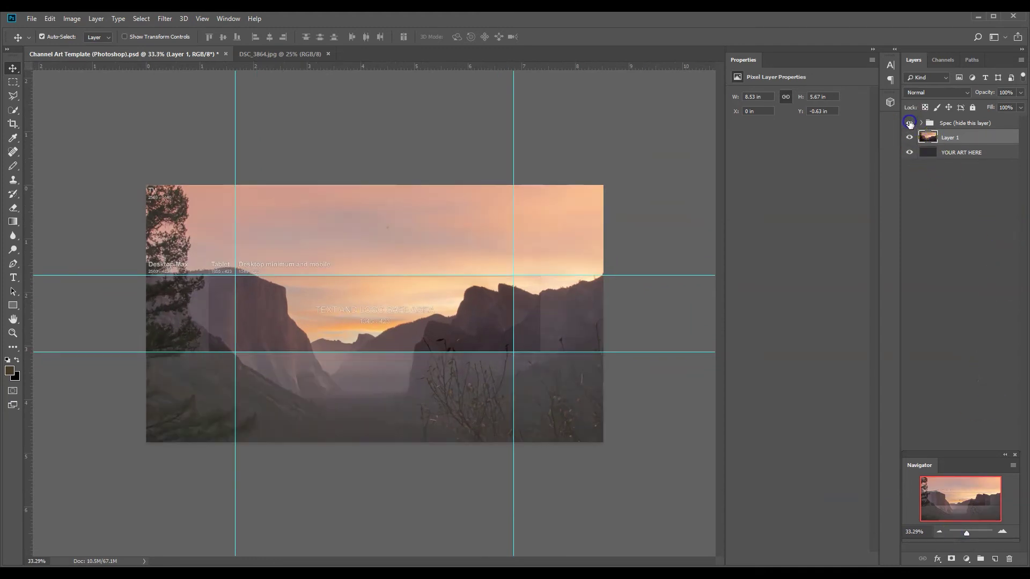
left_click(909, 122)
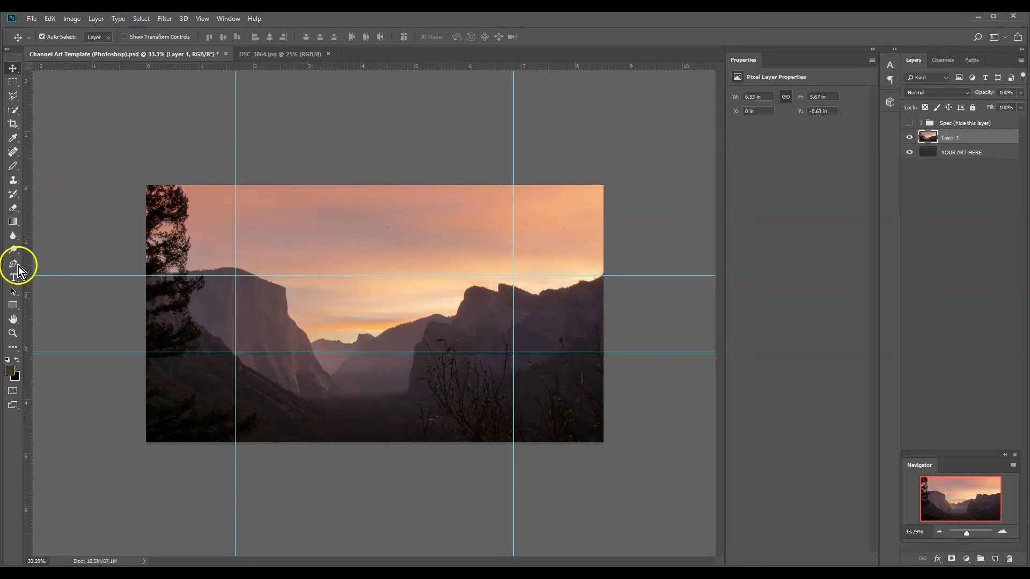
- Type the title 'My YouTube Channel' as horizontal text on the banner
left_click(13, 278)
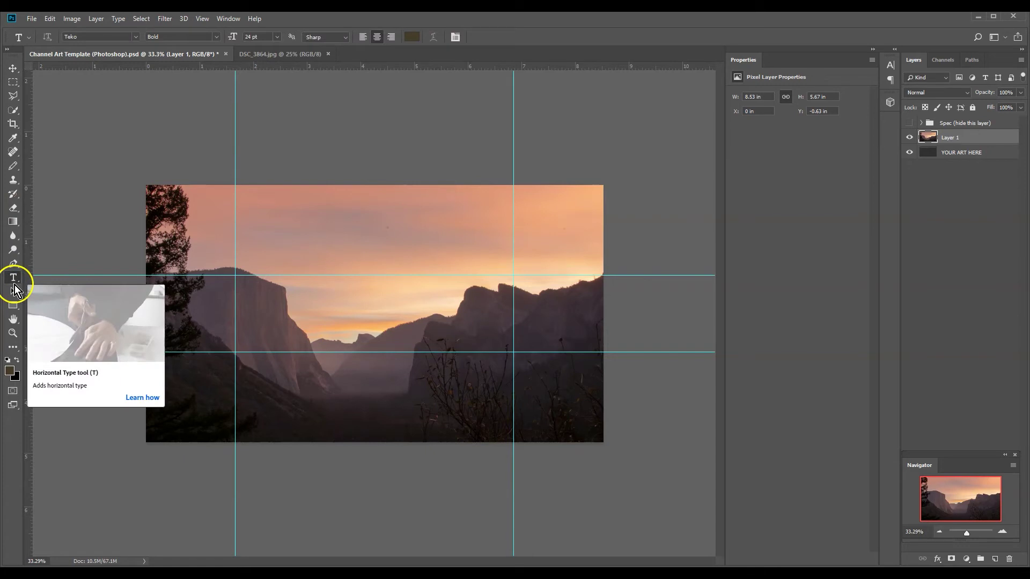
right_click(15, 283)
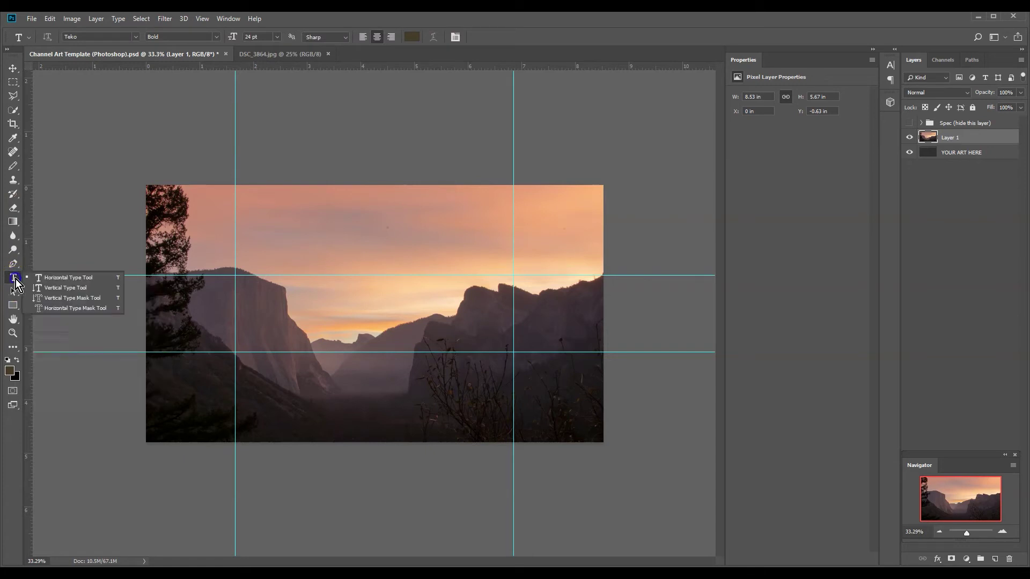
left_click(43, 277)
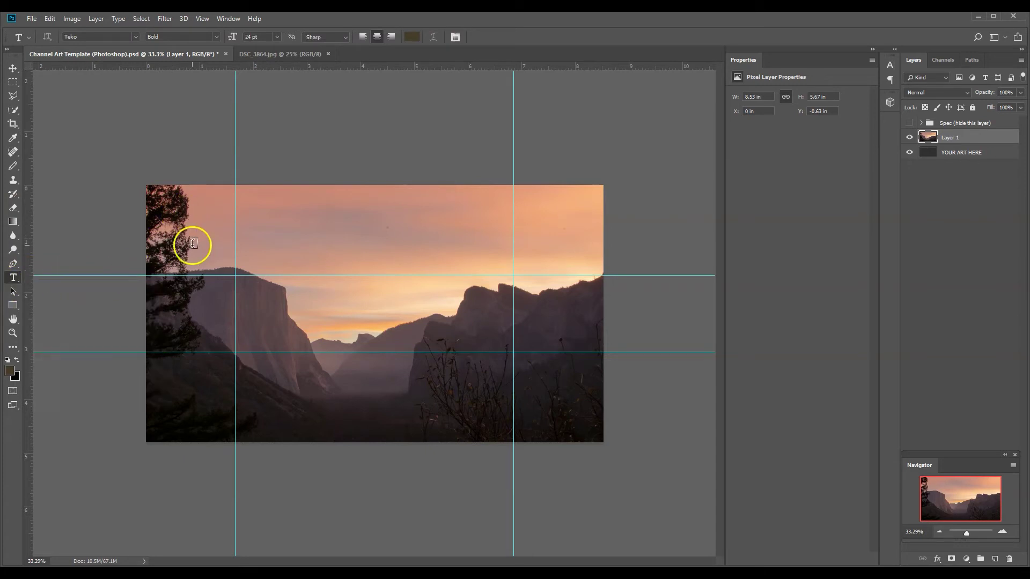
left_click(247, 287)
type("My")
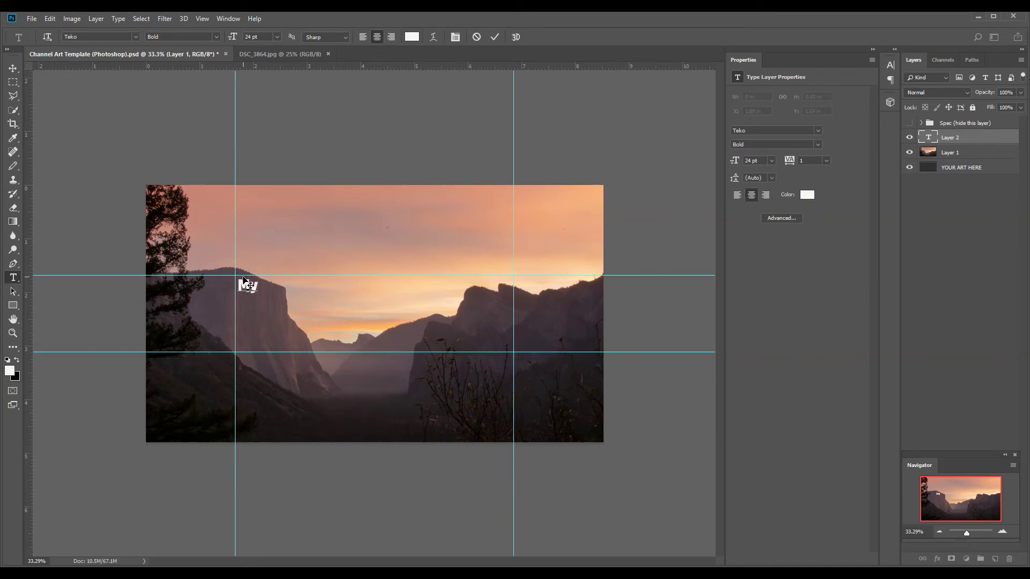
type(" YouTube")
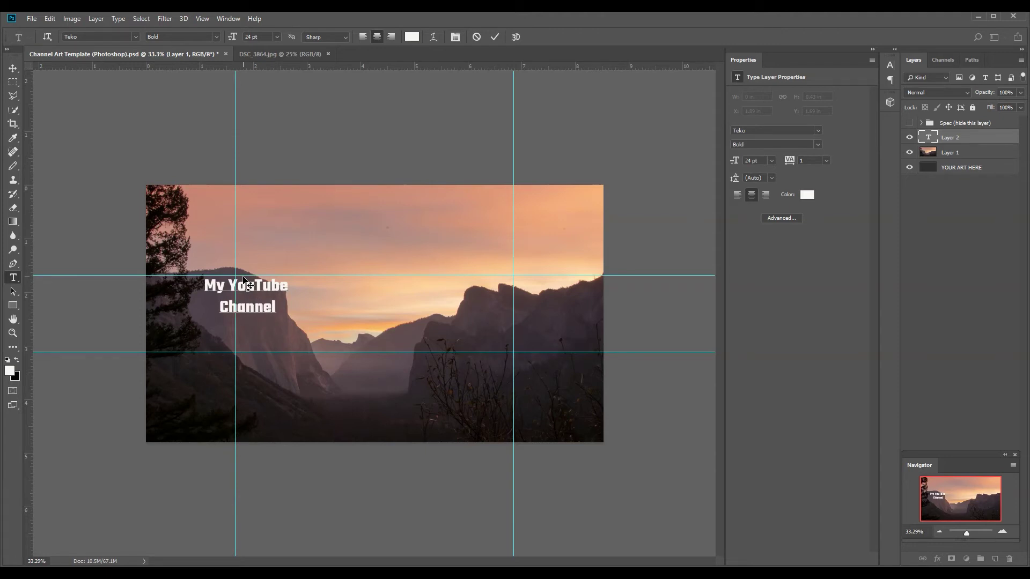
- Commit the title and move it slightly right and down over the sunset
left_click(13, 69)
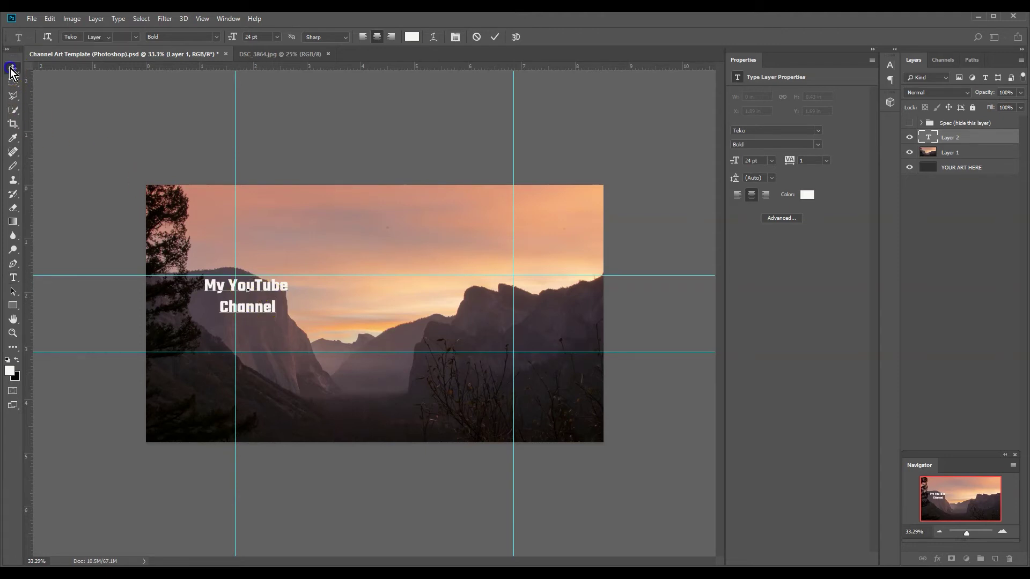
left_click_drag(251, 285, 293, 298)
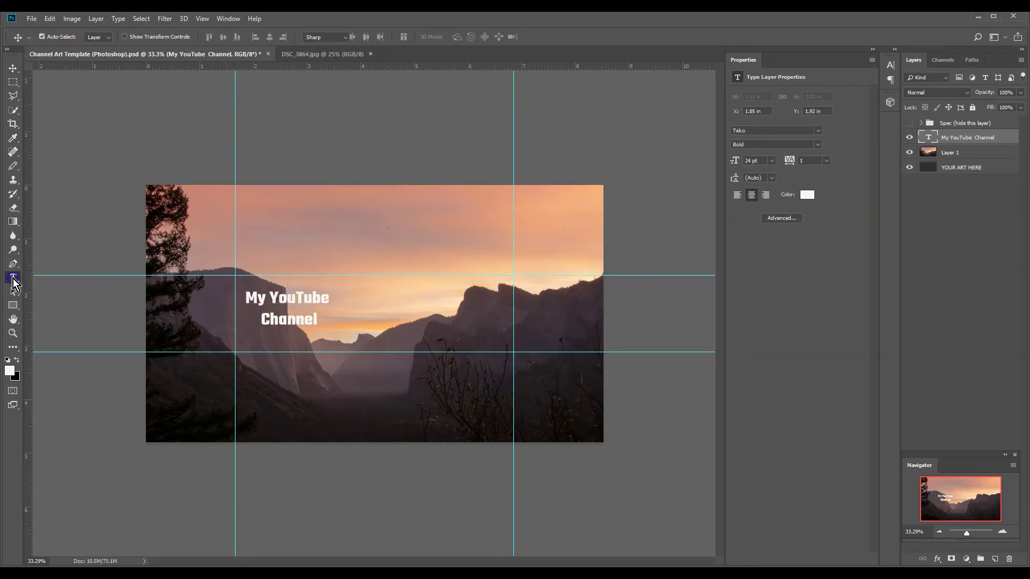
left_click(13, 277)
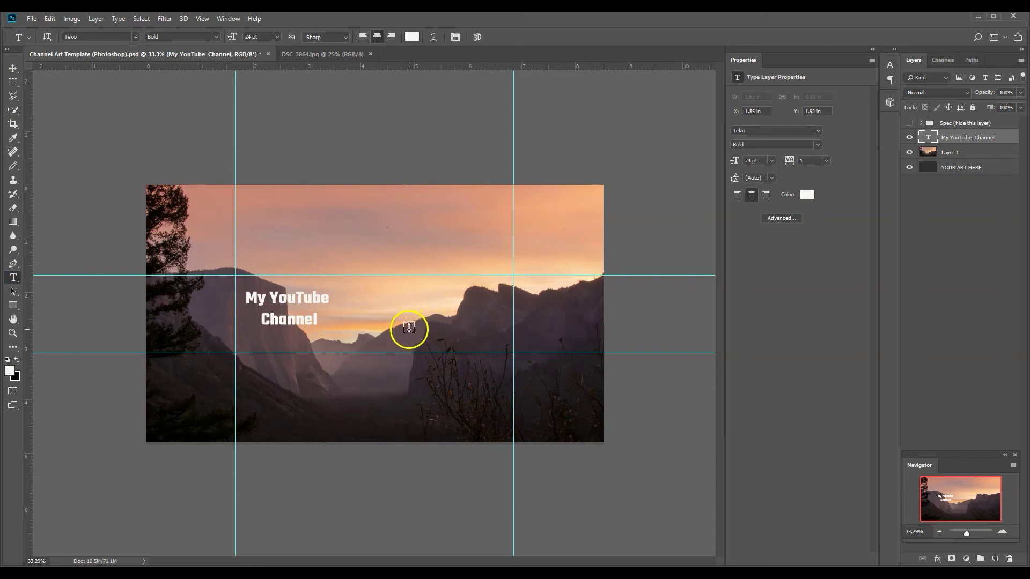
- Type 'Episodes every Wednesday' right of centre and move it up and to the right
left_click(409, 328)
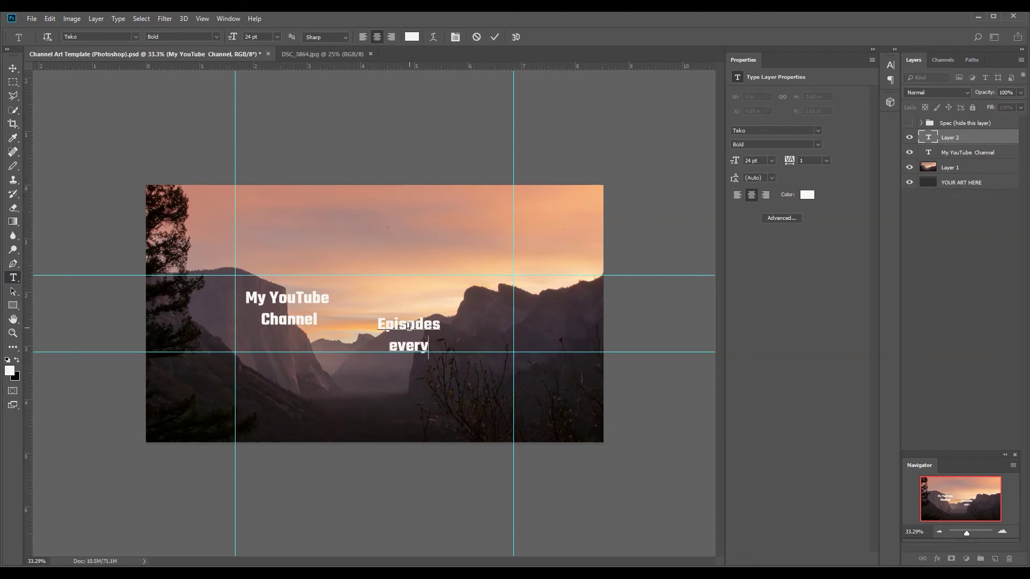
type("Wen")
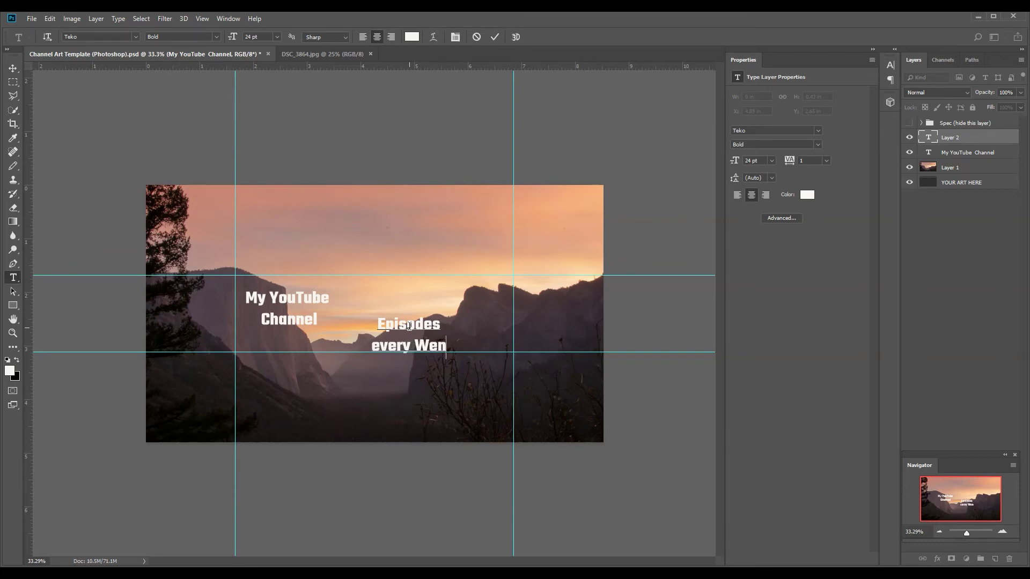
key("BackSpace")
type("dnesday")
left_click(421, 342)
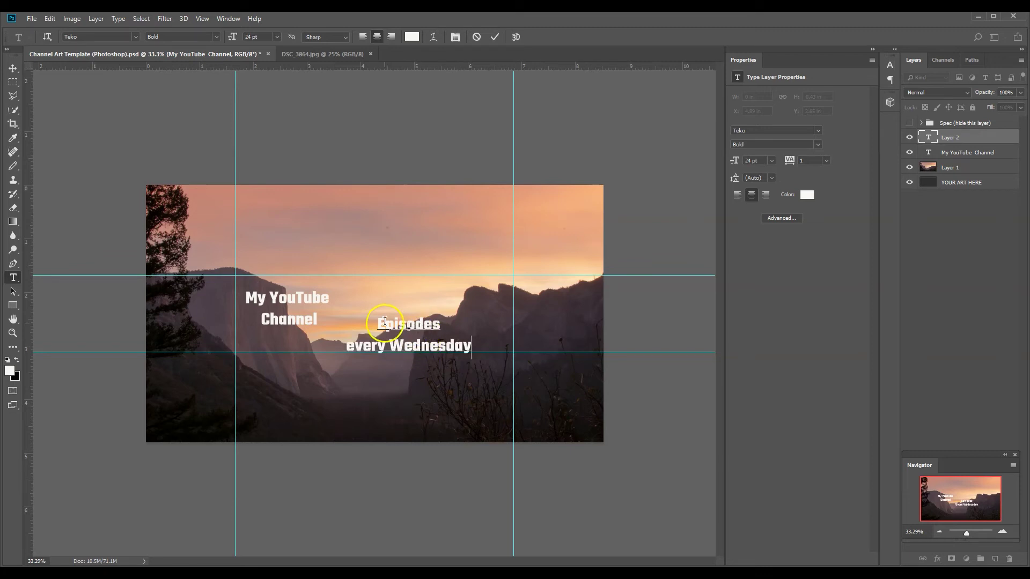
left_click(13, 69)
left_click_drag(408, 329, 444, 316)
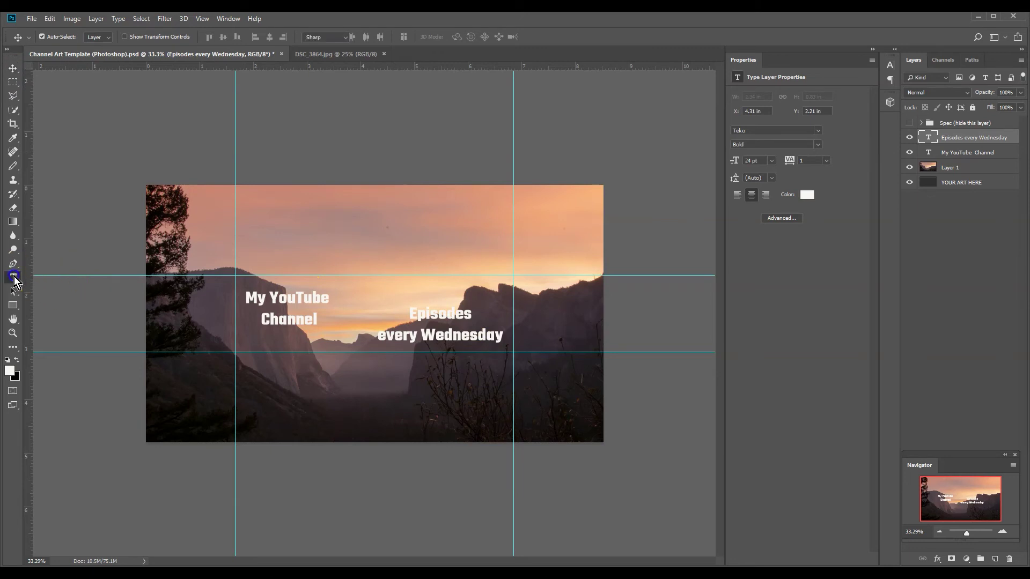
- Split the Episodes text into three lines, reposition it, and nudge the title slightly up
left_click(13, 278)
left_click(473, 315)
key("Return")
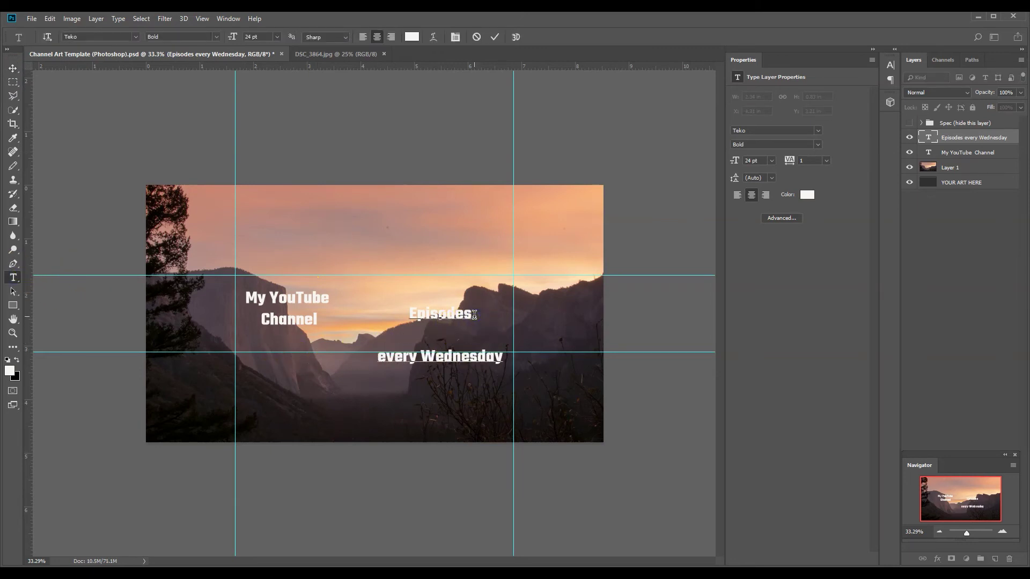
key("BackSpace")
left_click(421, 339)
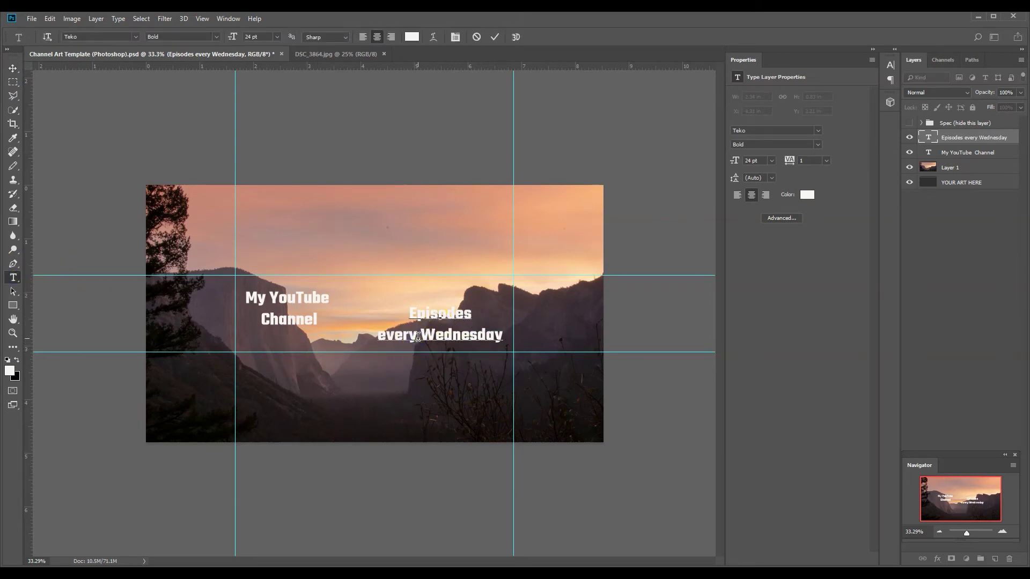
key("Return")
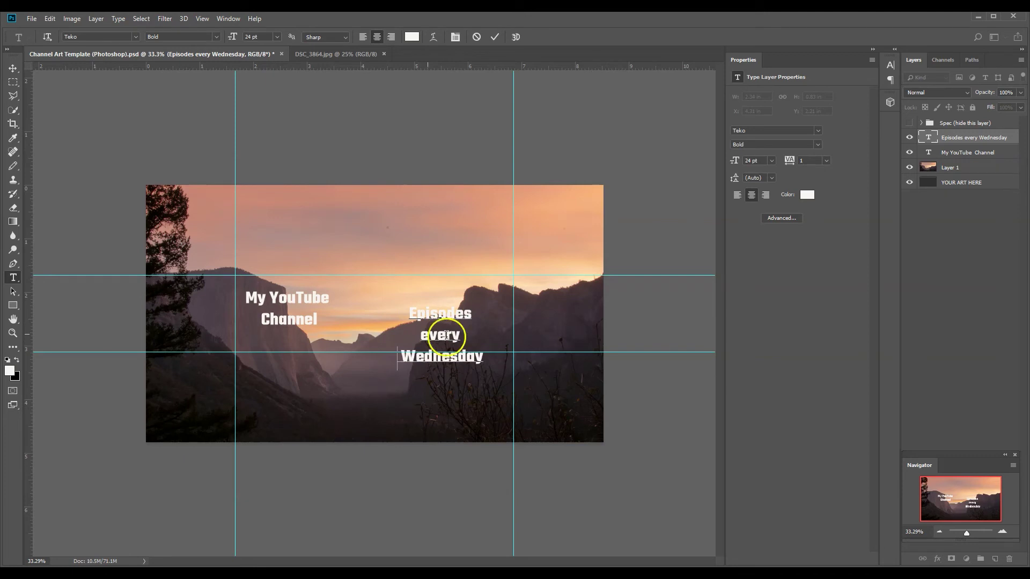
left_click(13, 68)
left_click_drag(450, 322, 475, 300)
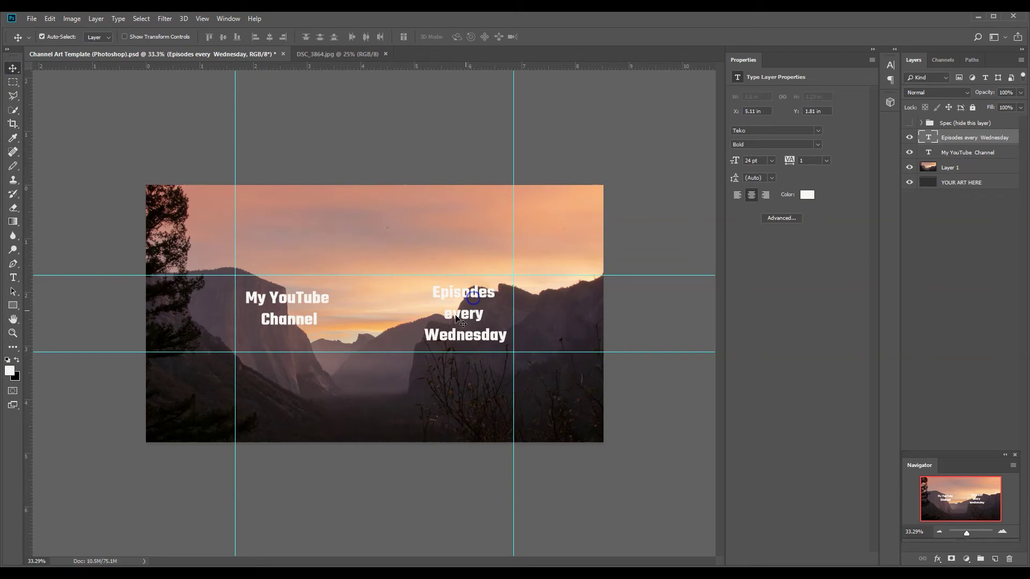
left_click_drag(287, 300, 284, 293)
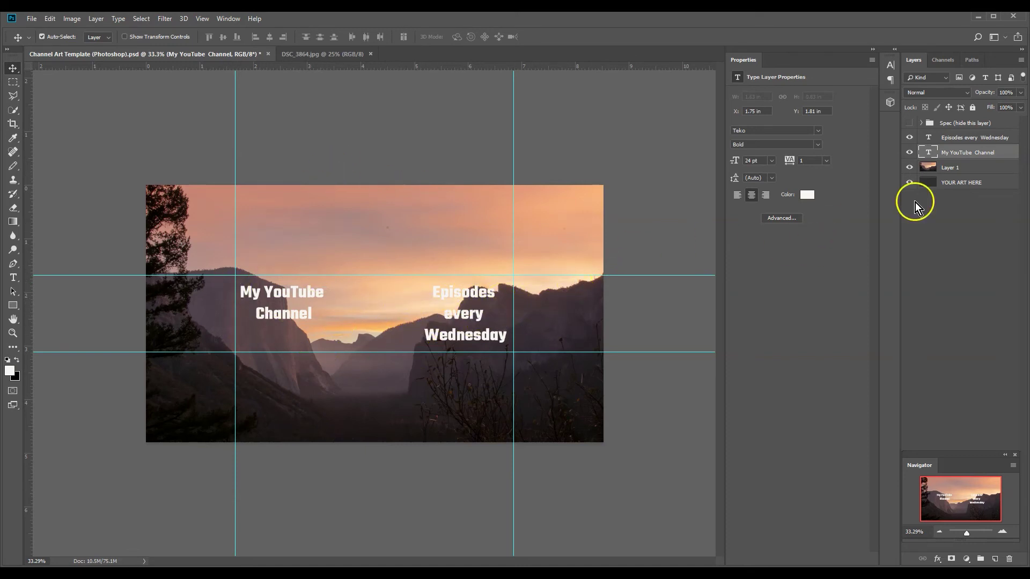
- Toggle the Spec safe-area overlay to check the text placement, leaving it hidden
left_click(909, 123)
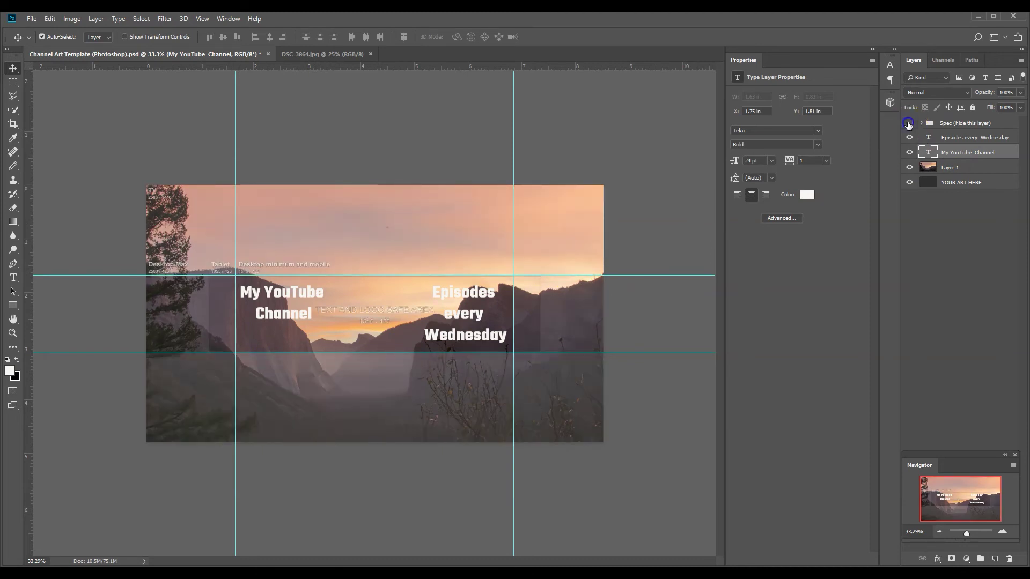
left_click(908, 124)
left_click(908, 124)
left_click(908, 124)
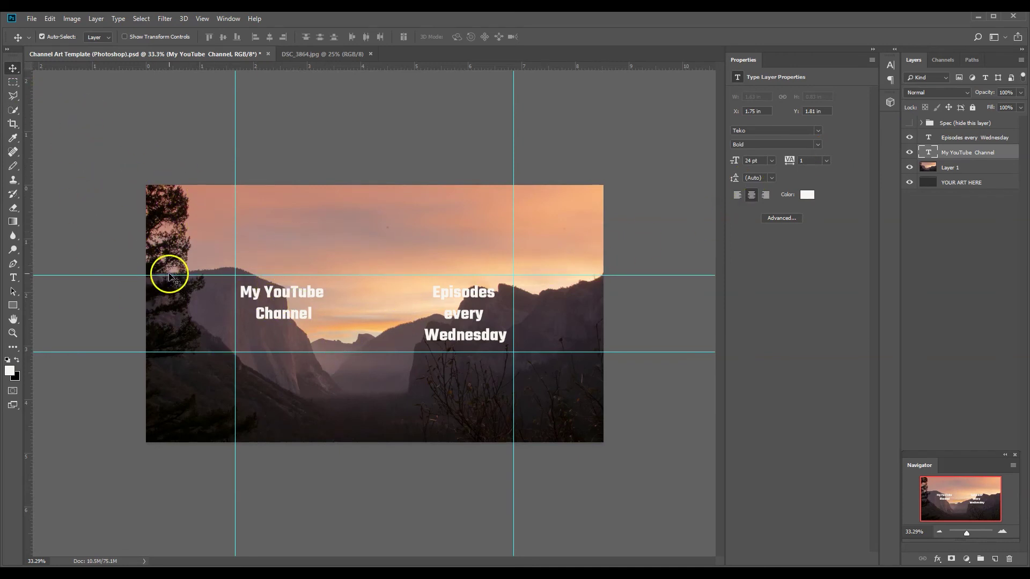
- Quick Export the banner as 'Channel Art Template (Photoshop).png' into Channel Art Templates
left_click(32, 18)
mouse_move(69, 169)
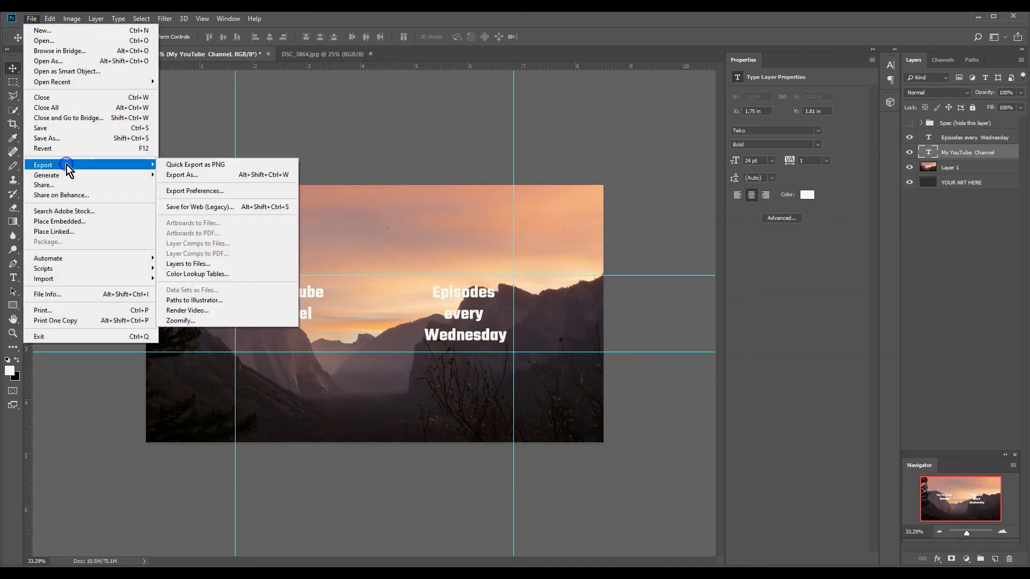
left_click(183, 166)
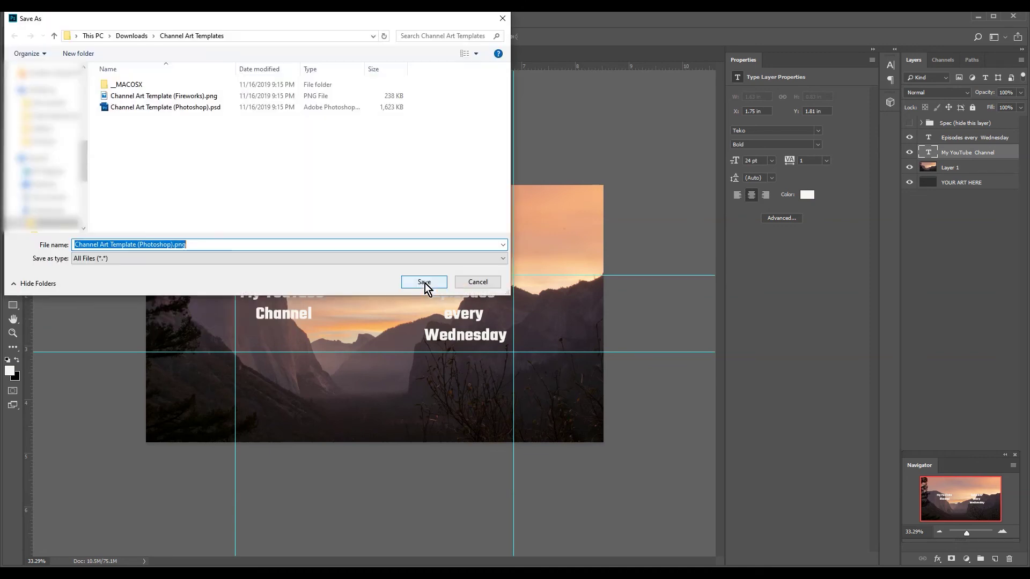
left_click(126, 115)
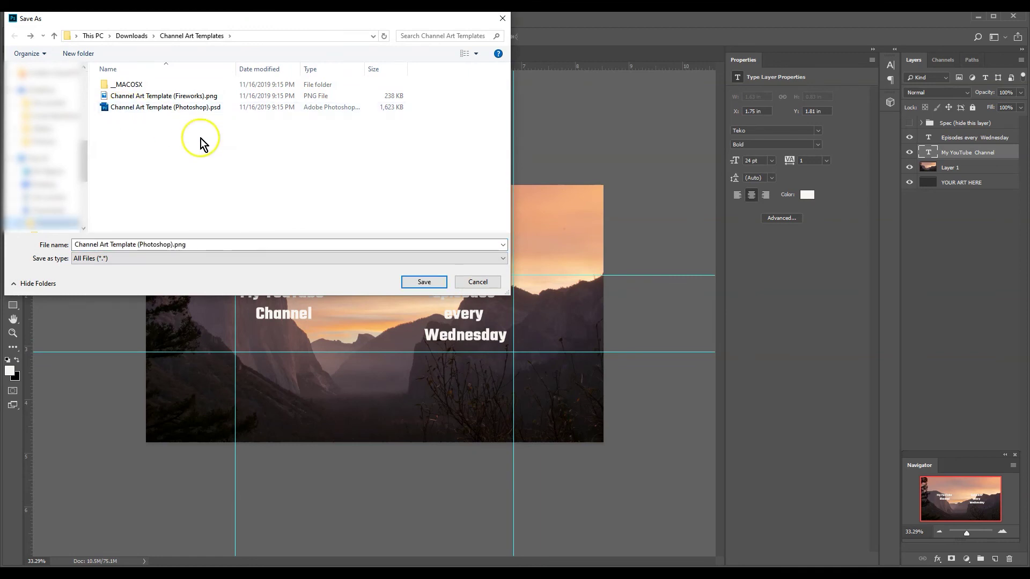
left_click(424, 282)
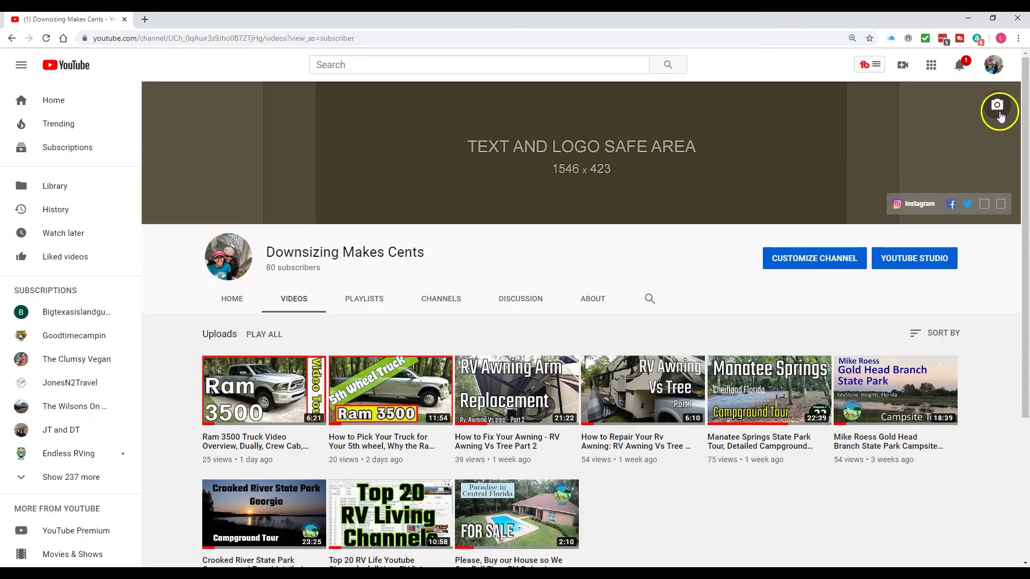
- Upload 'Channel Art Template (Photoshop).png' from the computer as the new channel banner
left_click(996, 107)
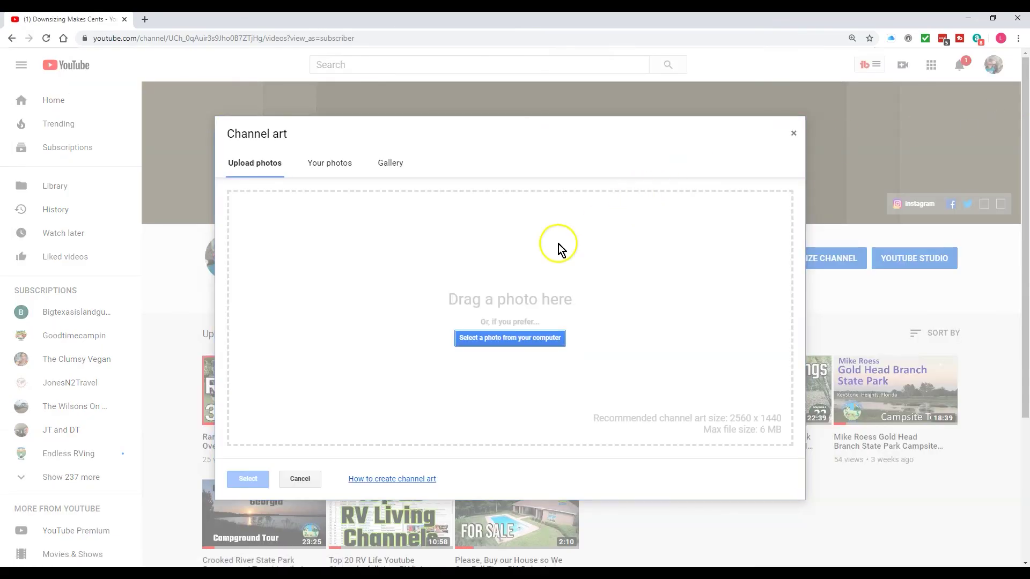
left_click(503, 337)
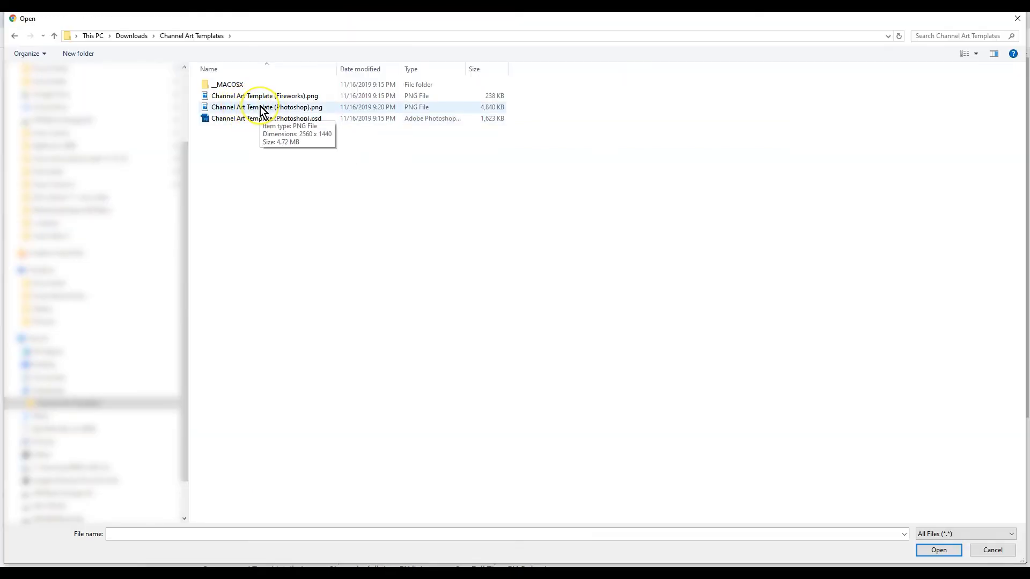
double_click(260, 107)
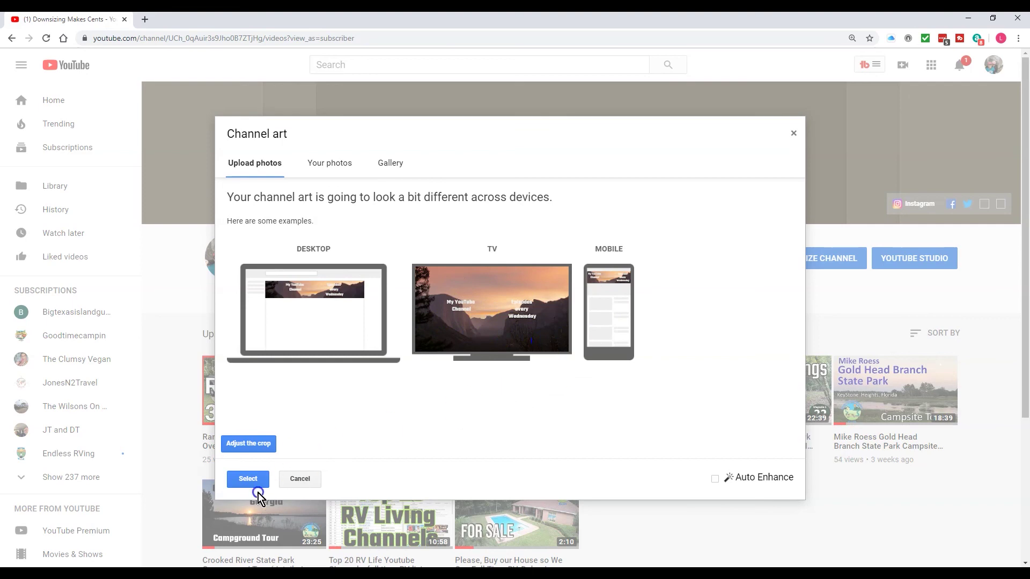
left_click(248, 479)
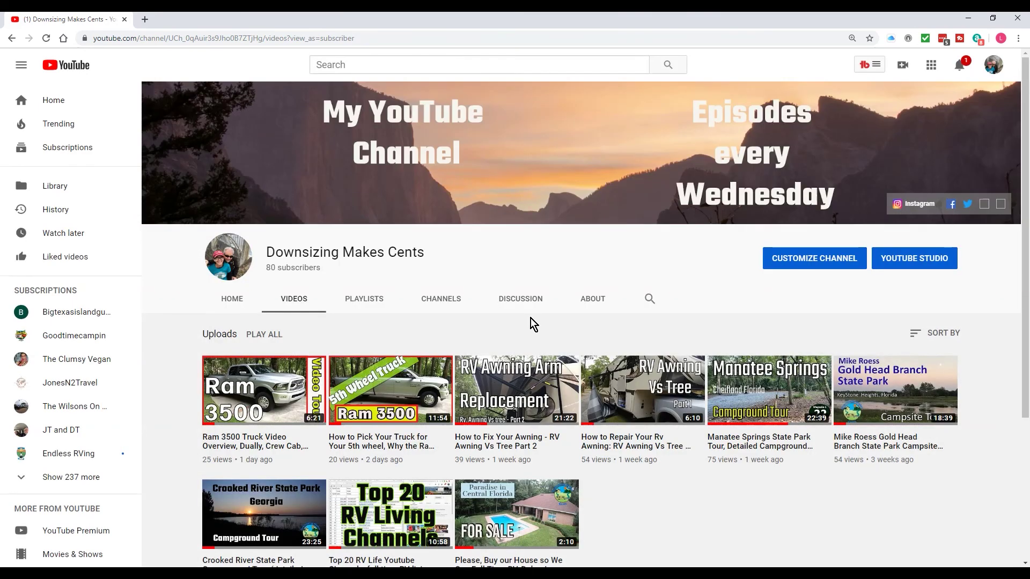
mouse_move(692, 146)
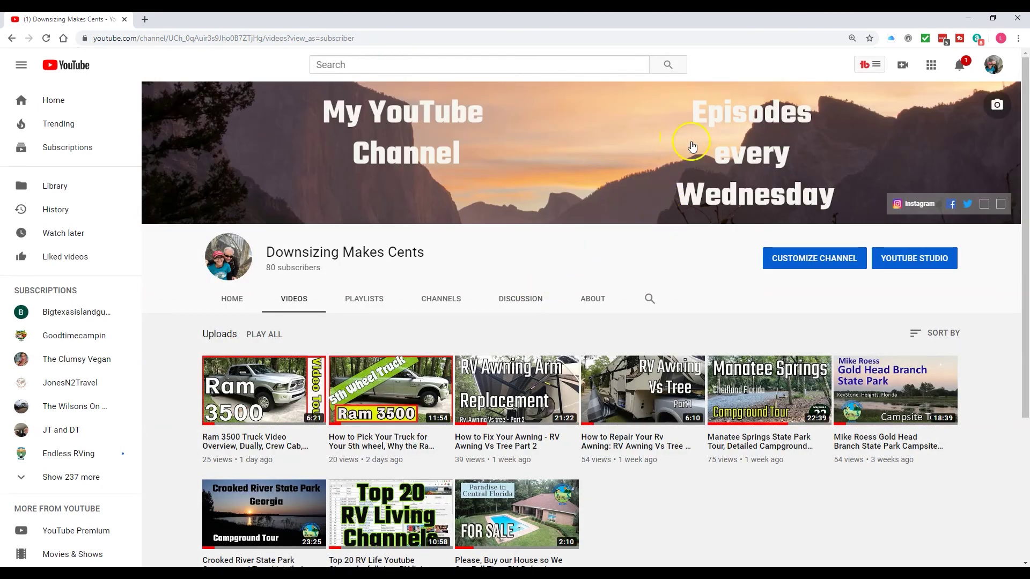